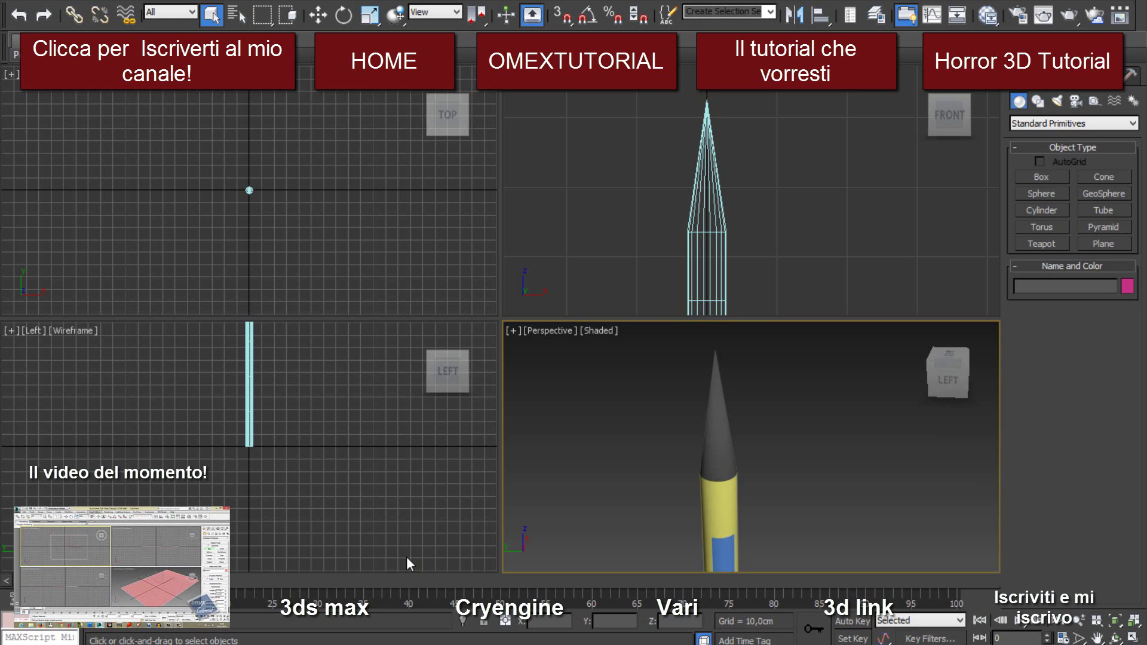
Step: Zoom, orbit and pan the Perspective view to frame the pencil's cone and body
mouse_move(659, 434)
middle_mouse_down()
mouse_move(701, 447)
mouse_move(682, 451)
middle_mouse_up()
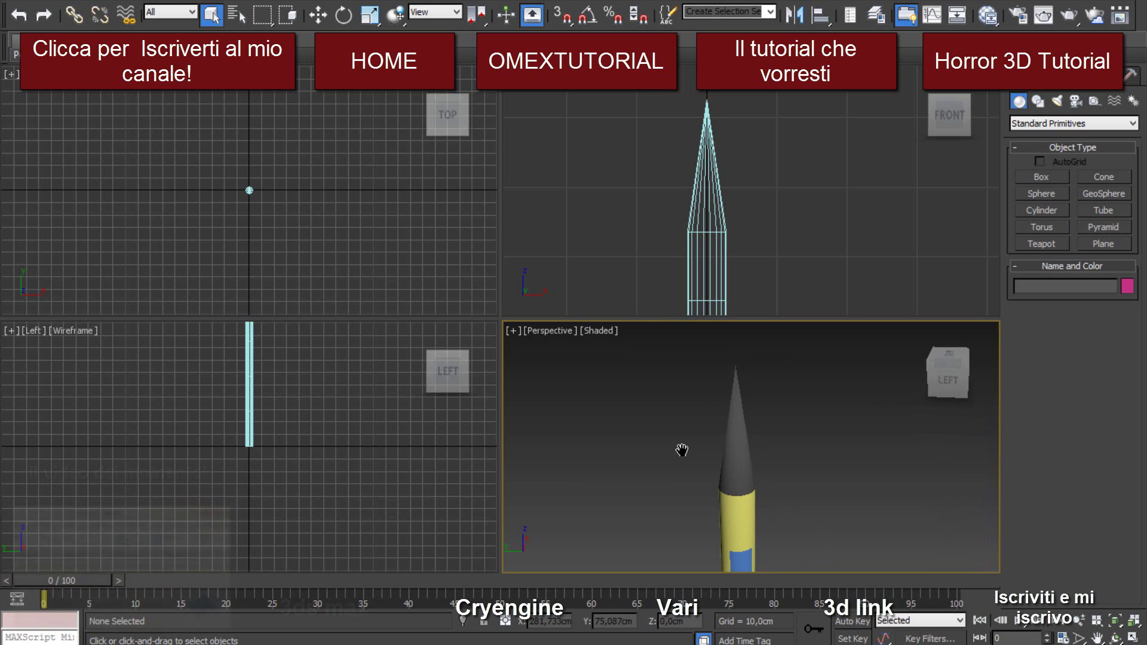
scroll(669, 438, "down", 3)
mouse_move(650, 513)
middle_mouse_down("alt")
mouse_move(700, 379)
mouse_move(712, 403)
middle_mouse_up("alt")
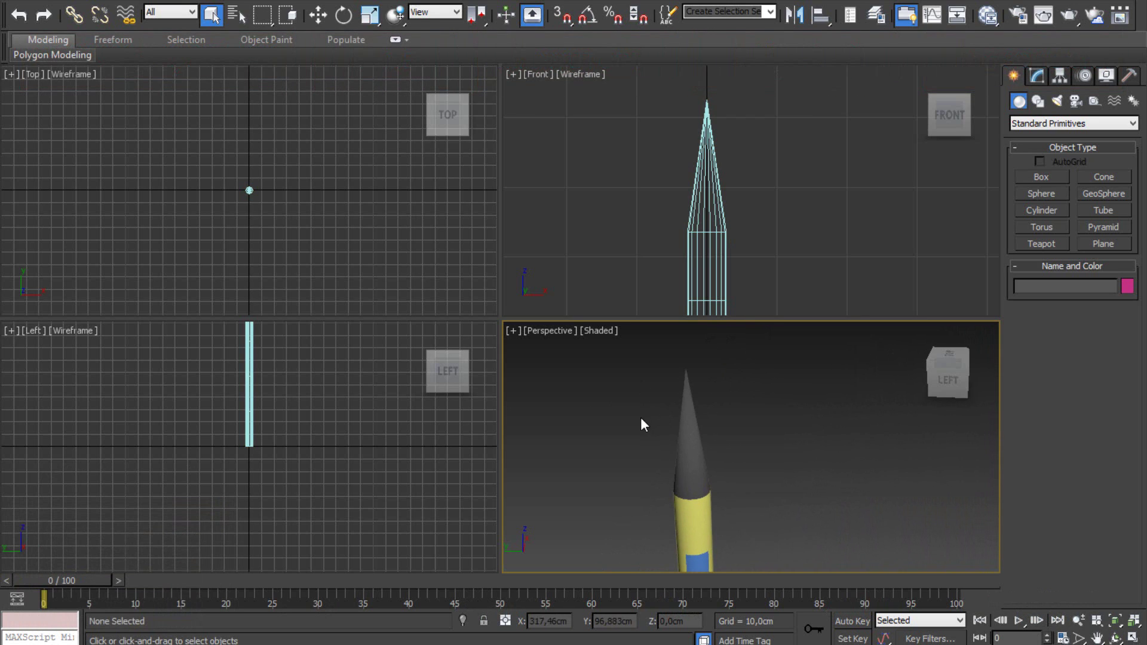
scroll(641, 425, "down", 3)
middle_click_drag(641, 424, 686, 425)
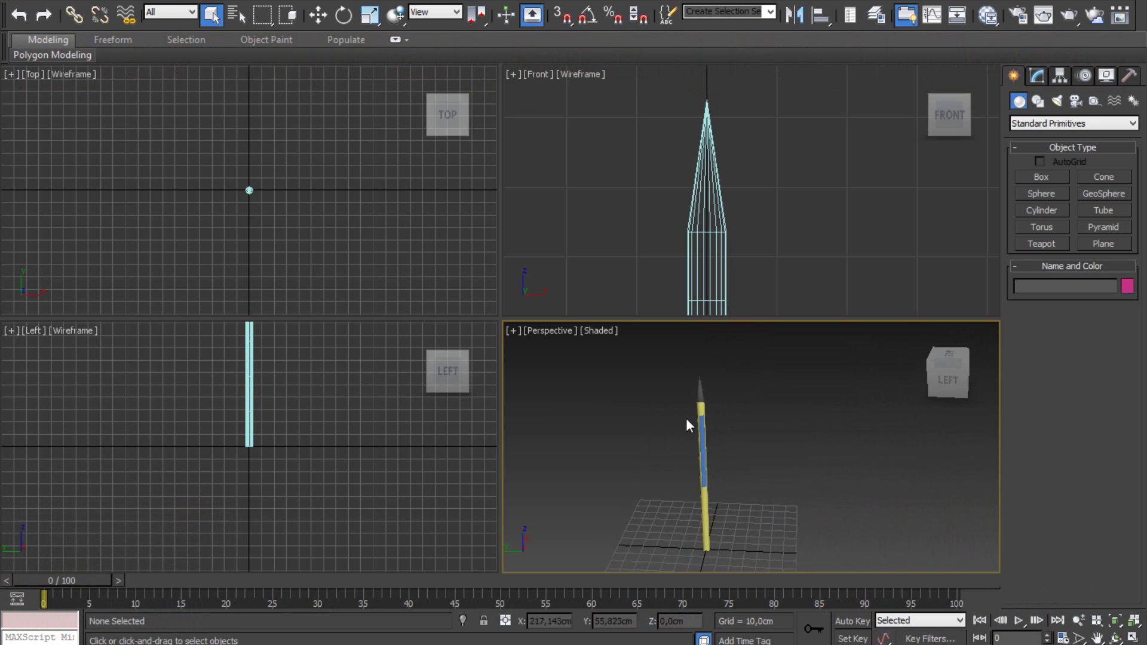
scroll(700, 378, "up", 3)
scroll(702, 407, "up", 2)
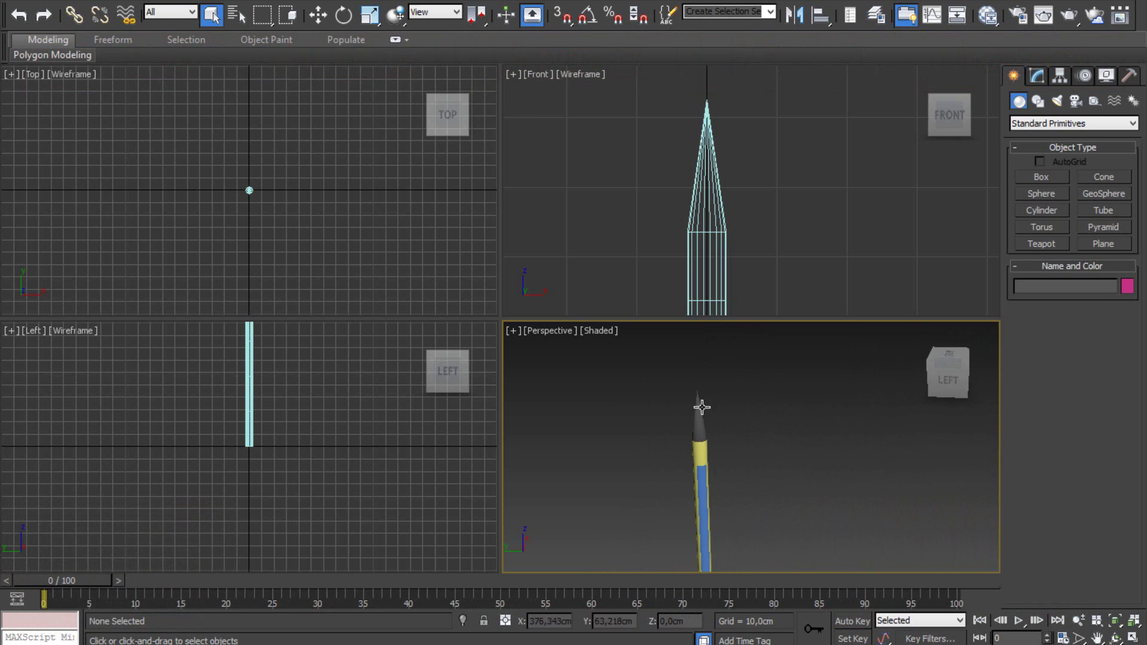
scroll(688, 407, "up", 2)
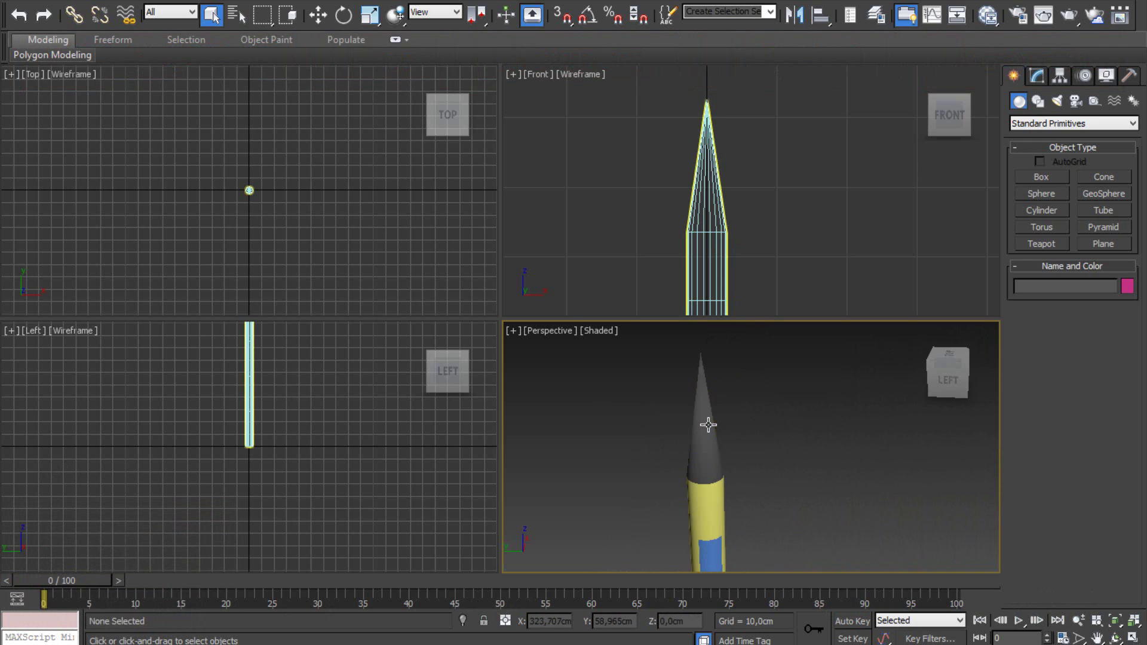
middle_click_drag(694, 413, 717, 431)
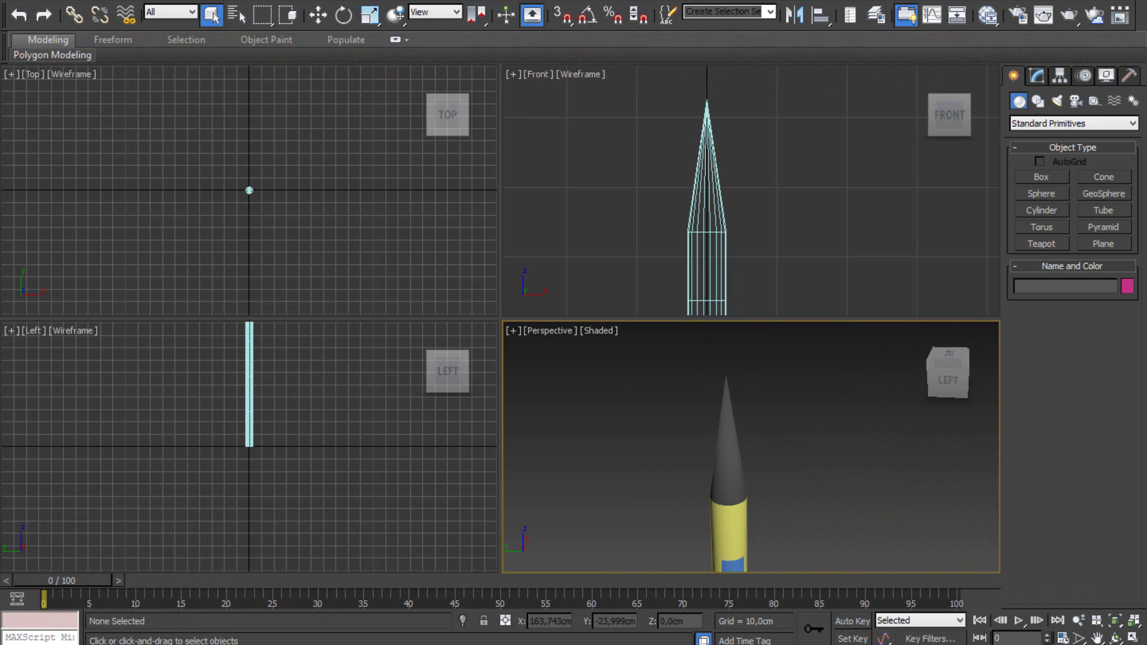
Step: Maximize the Perspective view, centre the pencil and select Cylinder001
left_click(1132, 638)
middle_click_drag(472, 390, 511, 388)
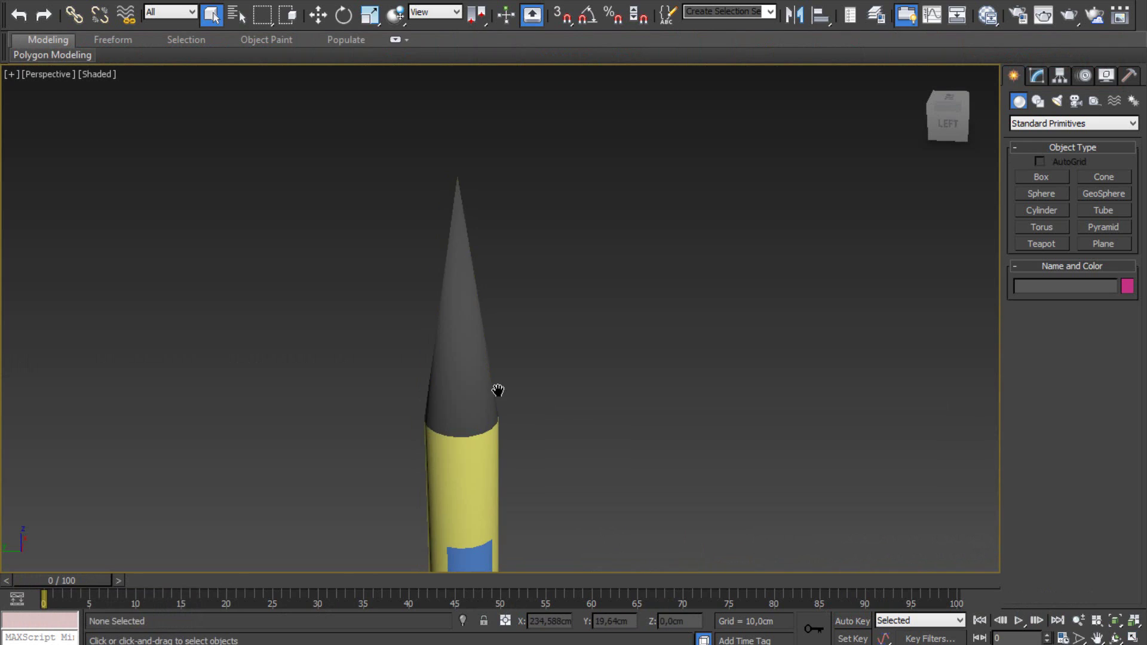
left_click(519, 335)
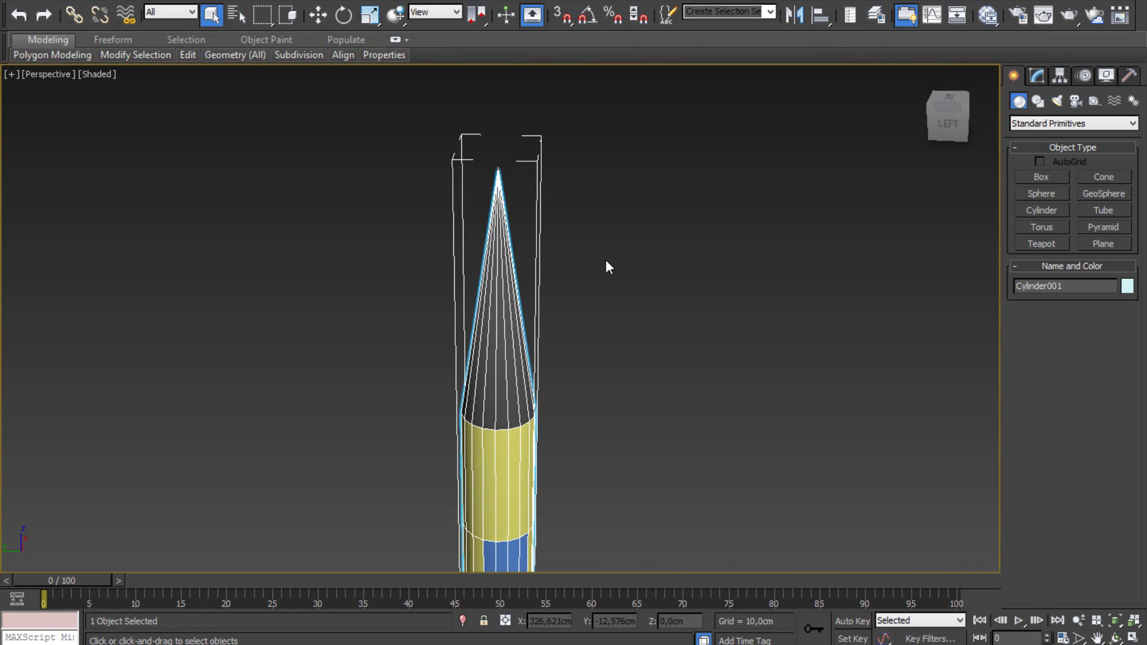
Step: At Edit Poly Edge level, Connect the cone's edges to add a new edge loop
left_click(1038, 74)
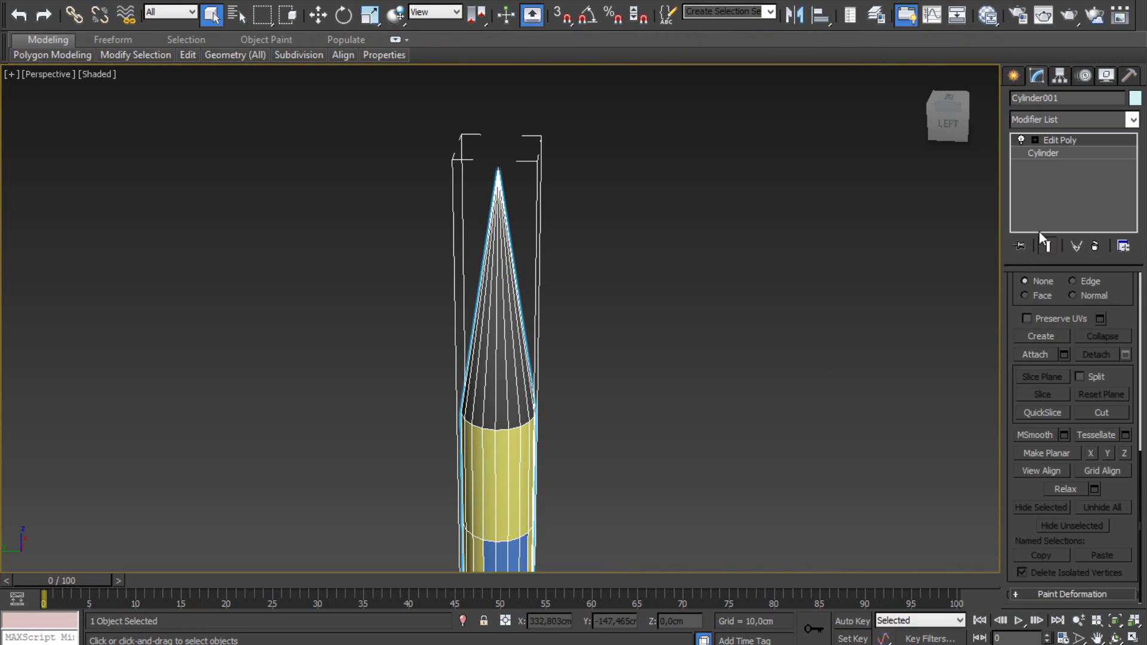
left_click(1036, 141)
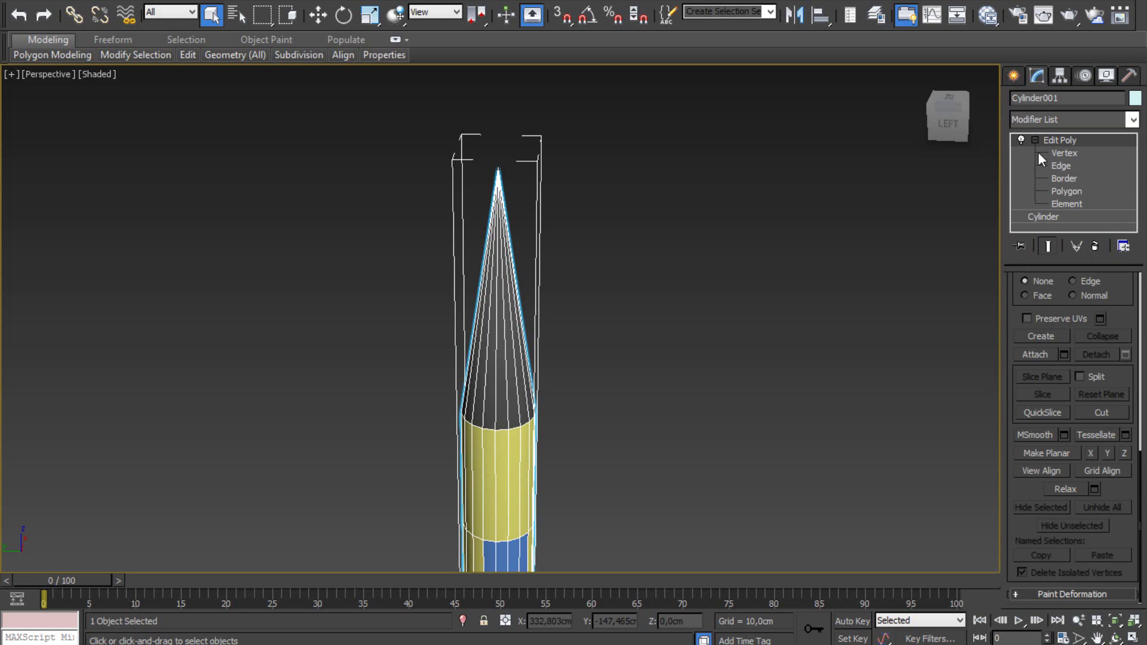
left_click(1062, 165)
left_click_drag(408, 277, 615, 300)
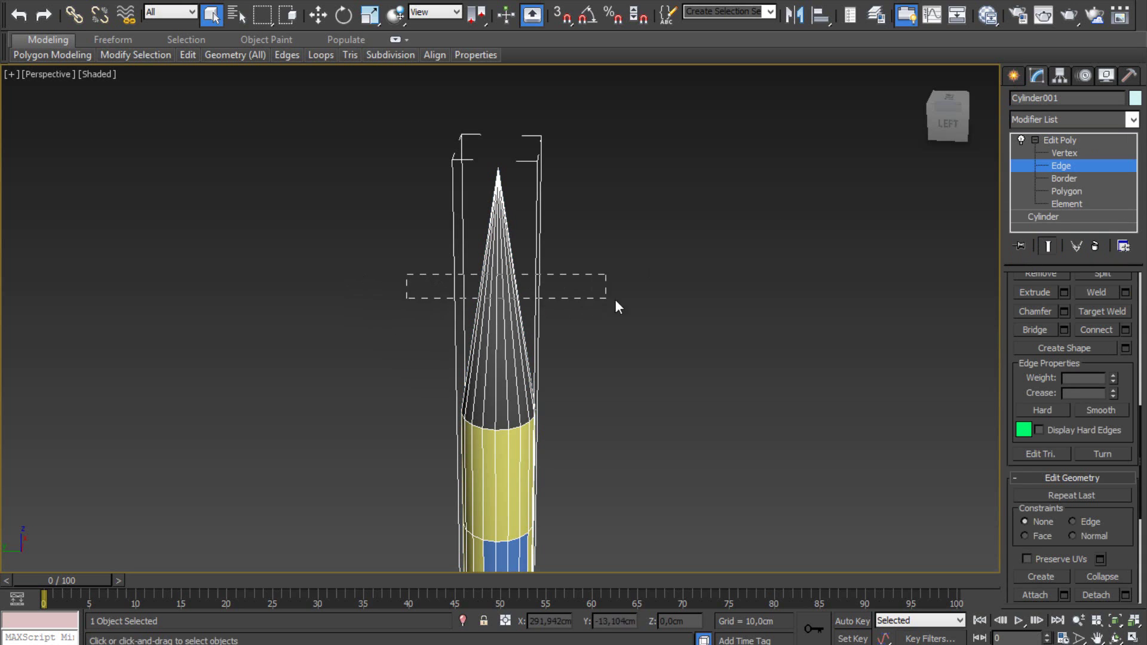
right_click(493, 267)
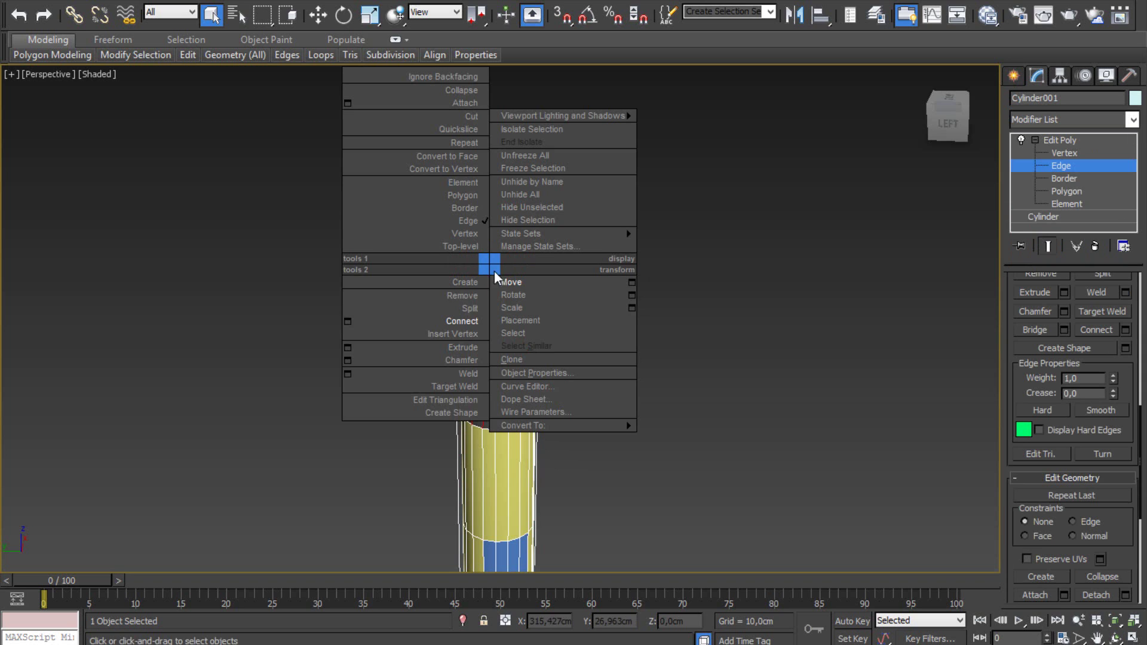
left_click(472, 326)
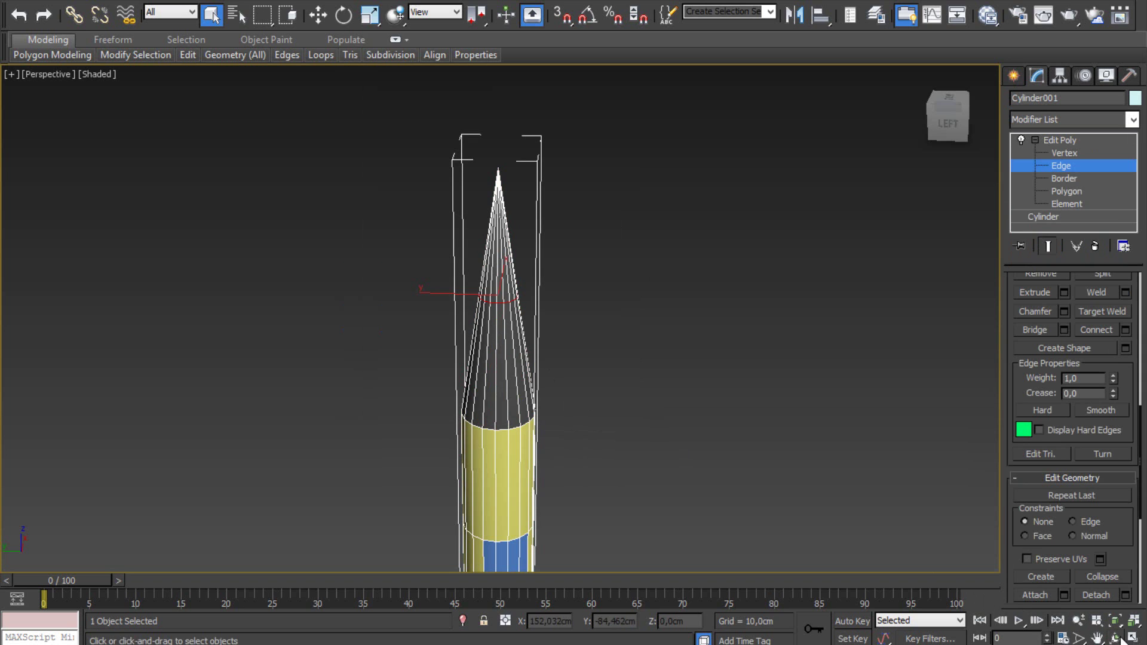
key("alt+w")
Step: In the zoomed Front view, move the new cone edge loop up near the tip
scroll(731, 249, "up", 2)
scroll(753, 187, "up", 2)
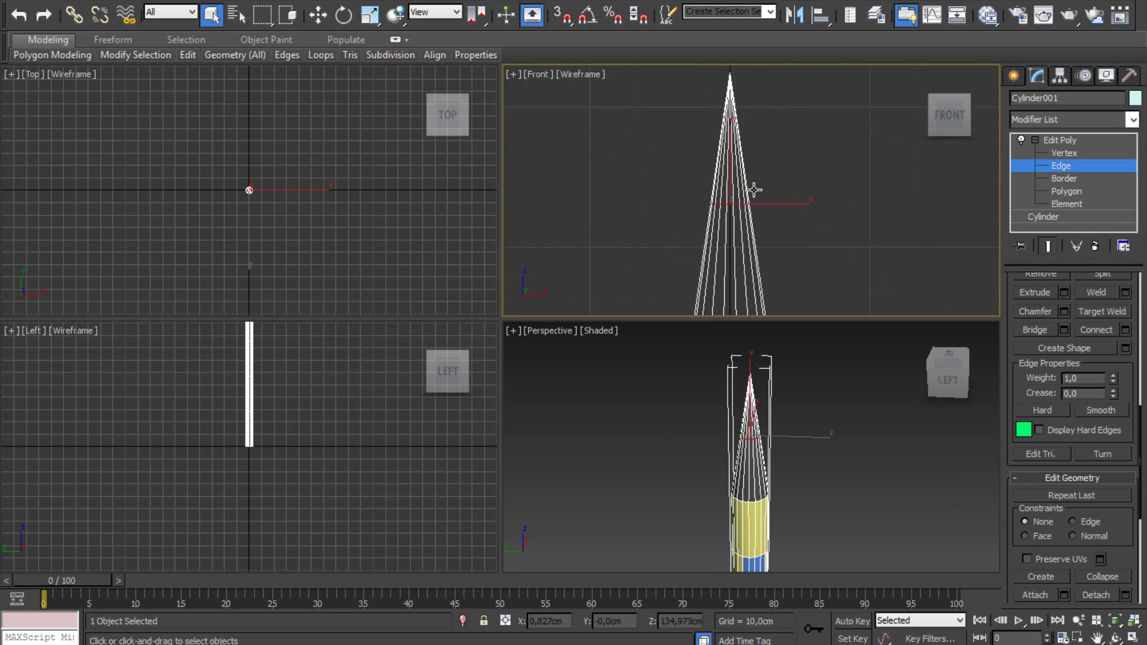
scroll(735, 249, "up", 2)
scroll(717, 249, "up", 2)
right_click(692, 251)
left_click(717, 257)
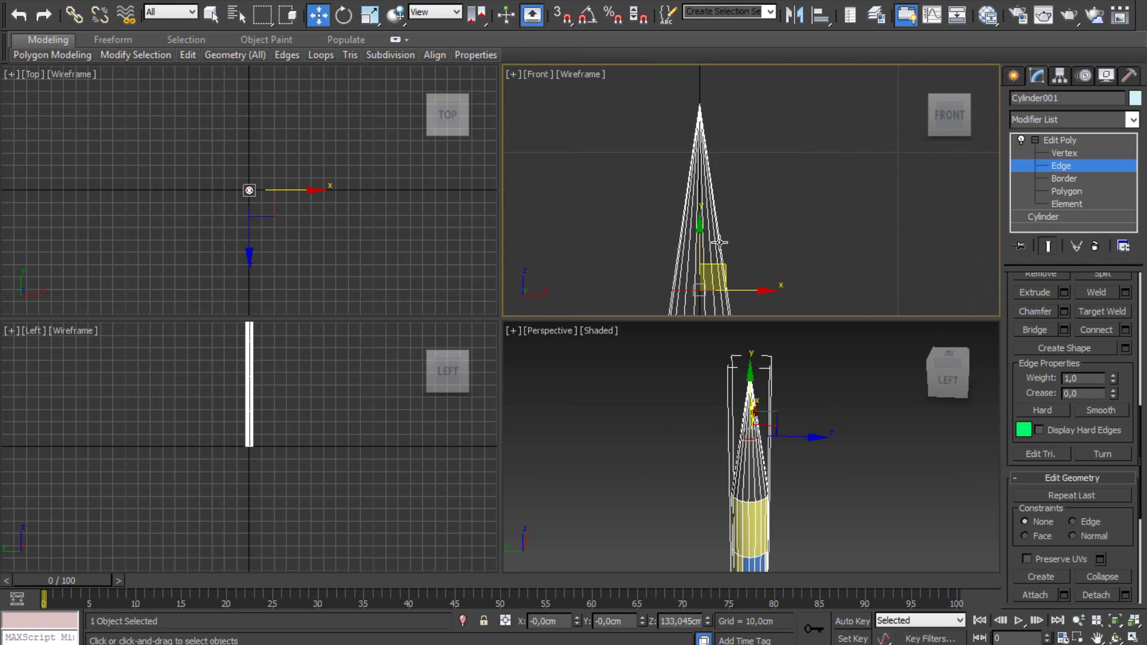
left_click_drag(717, 228, 717, 145)
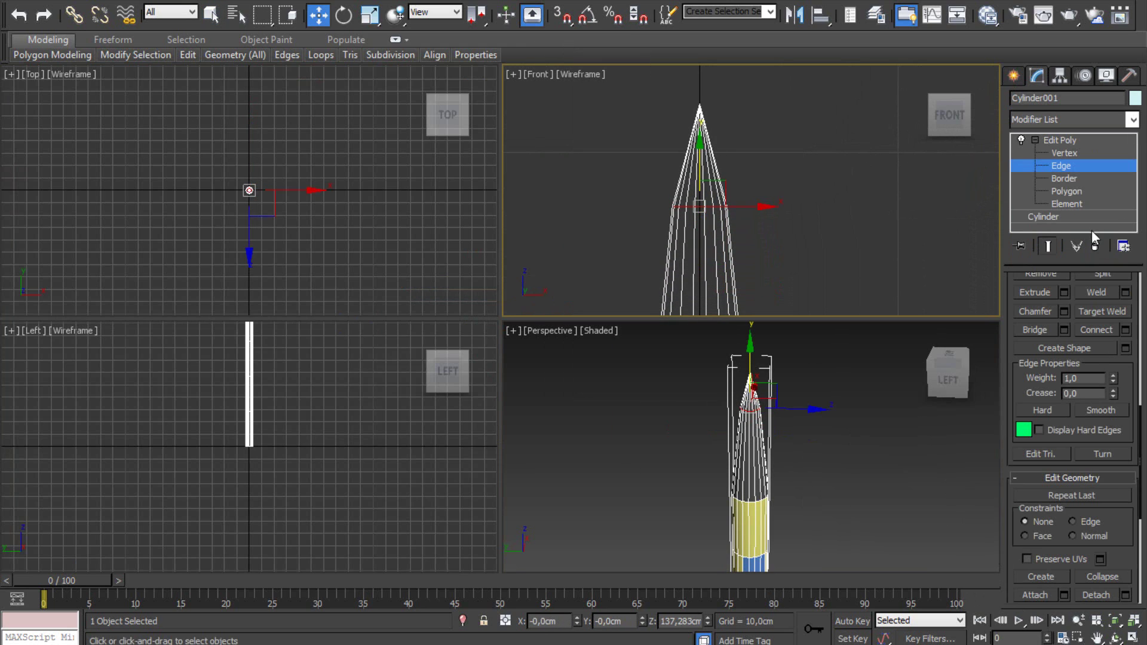
left_click(1066, 191)
middle_click(691, 354)
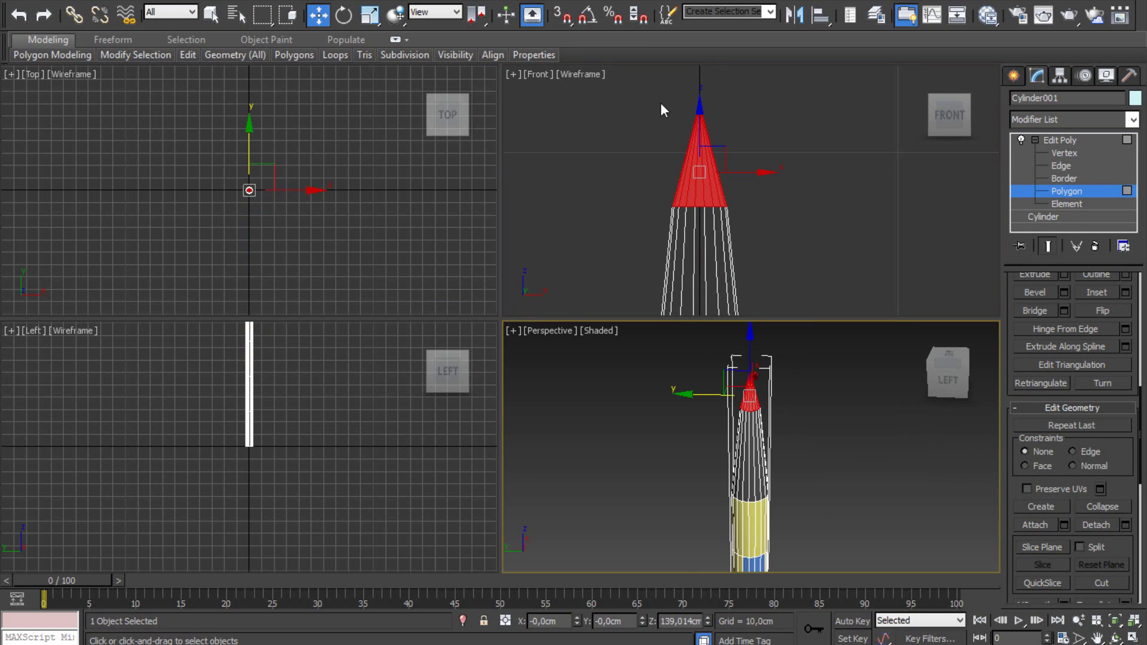
Step: Select only the cone-tip polygons above the new loop and set their material ID to 4
left_click_drag(654, 87, 736, 151)
left_click(761, 161)
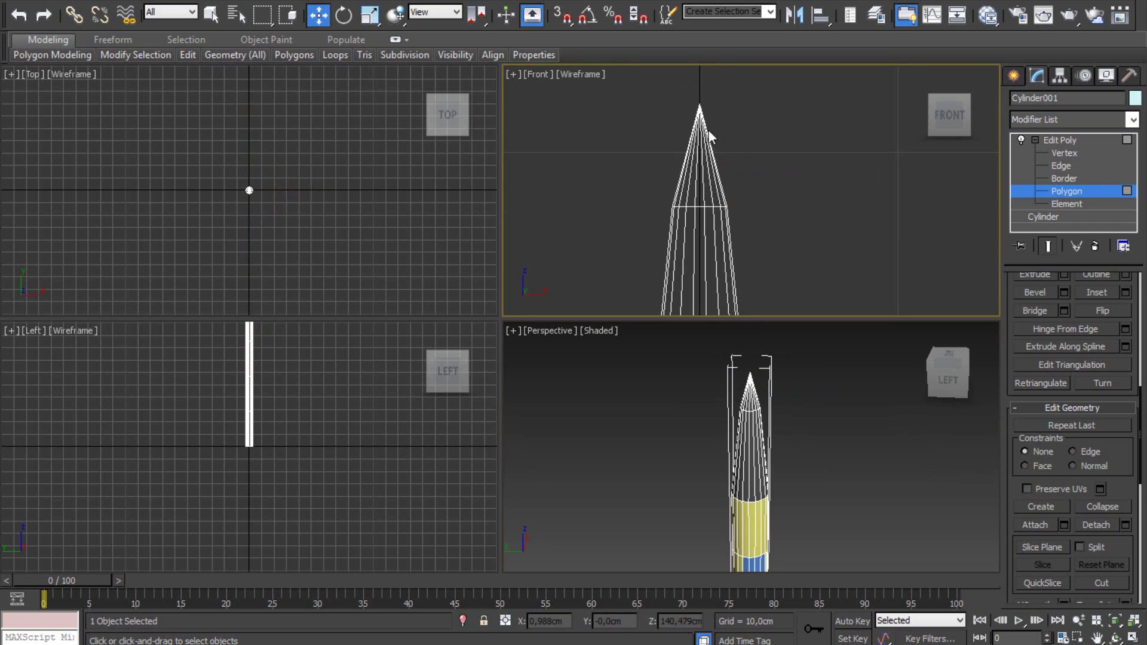
left_click_drag(647, 68, 764, 173)
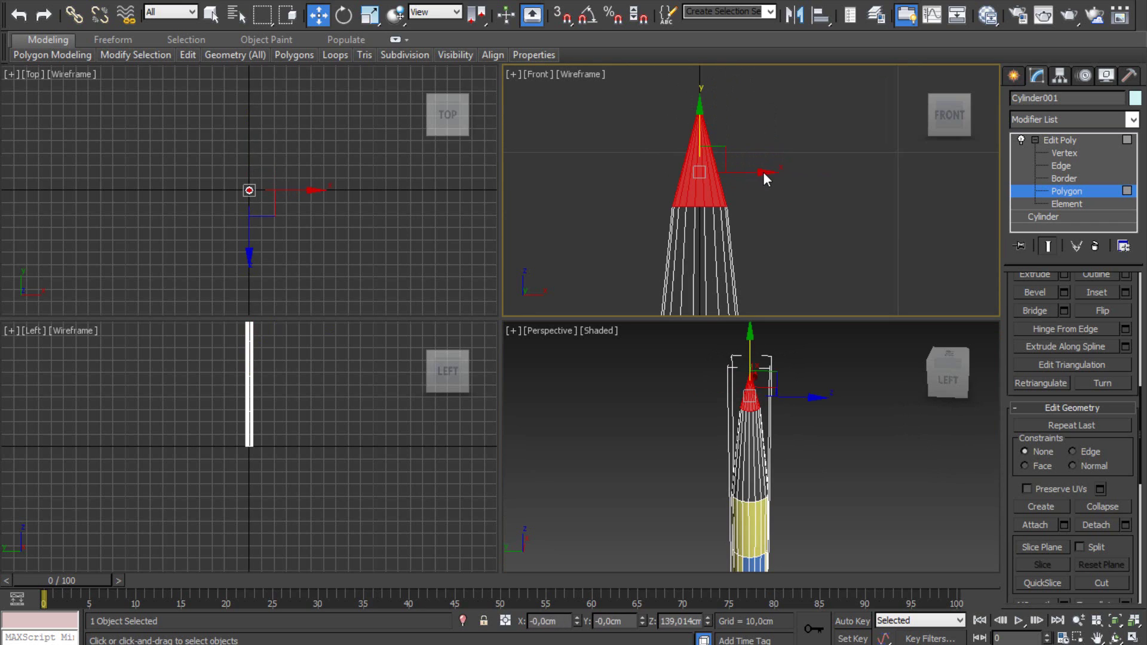
left_click(643, 95)
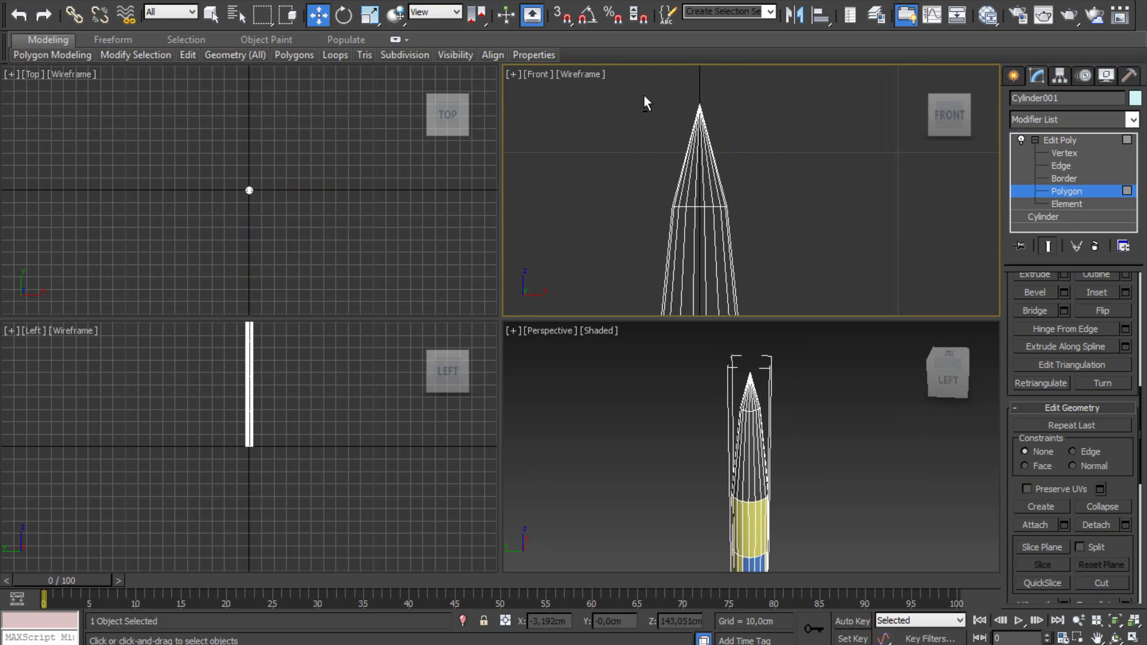
left_click_drag(635, 77, 800, 214)
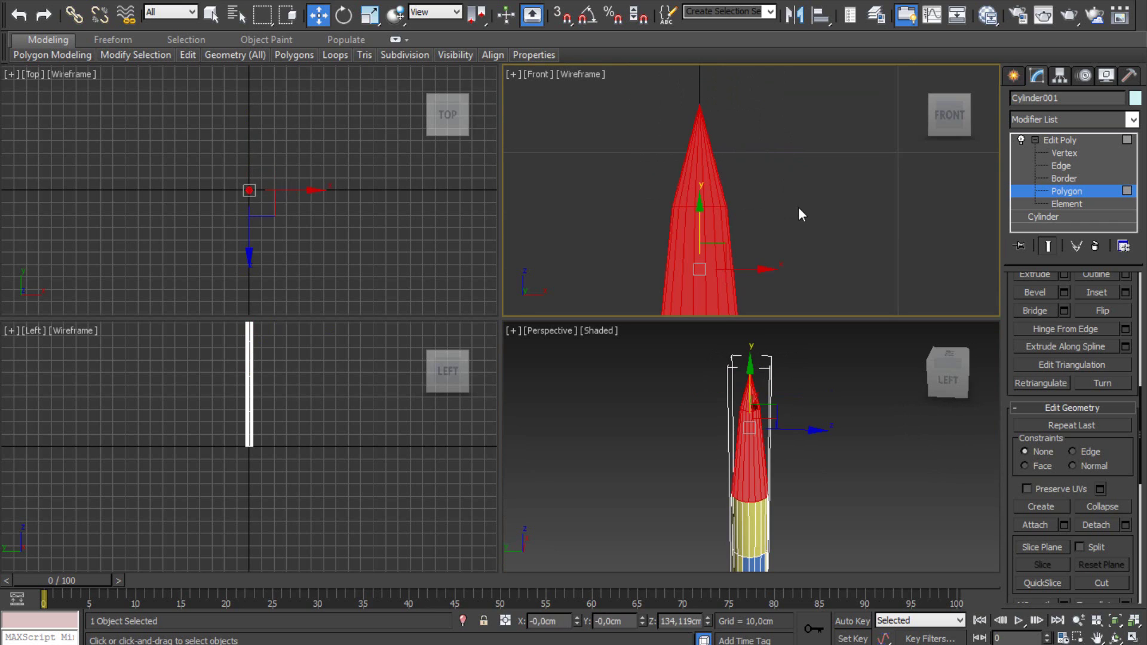
left_click(637, 84)
left_click_drag(635, 82, 758, 174)
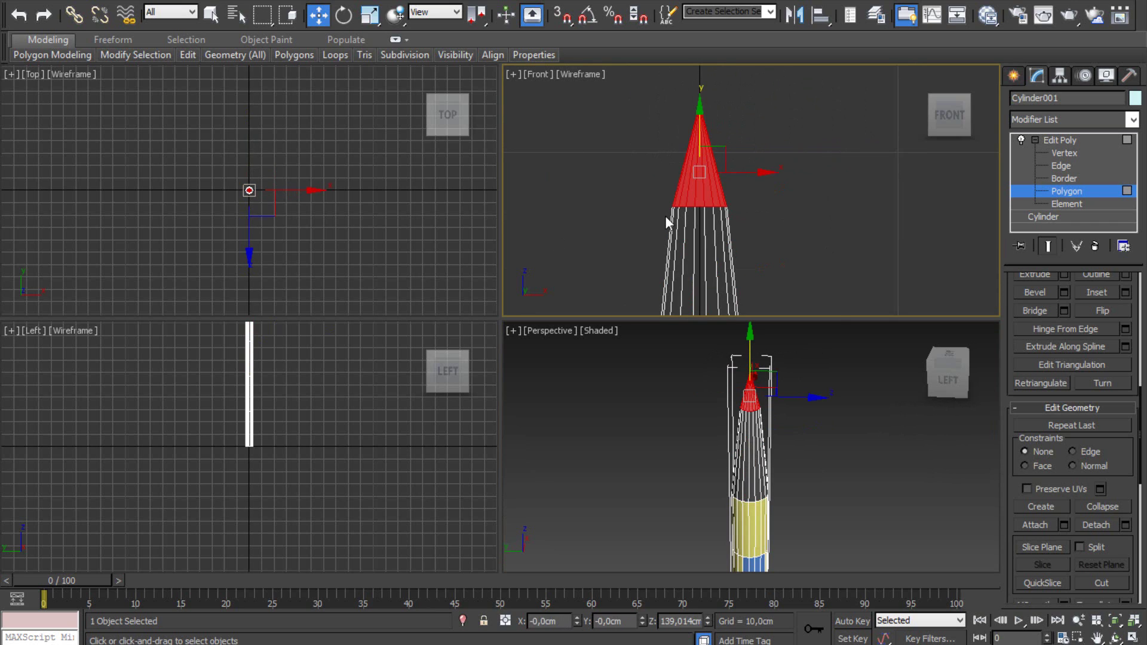
scroll(1140, 558, "down", 10)
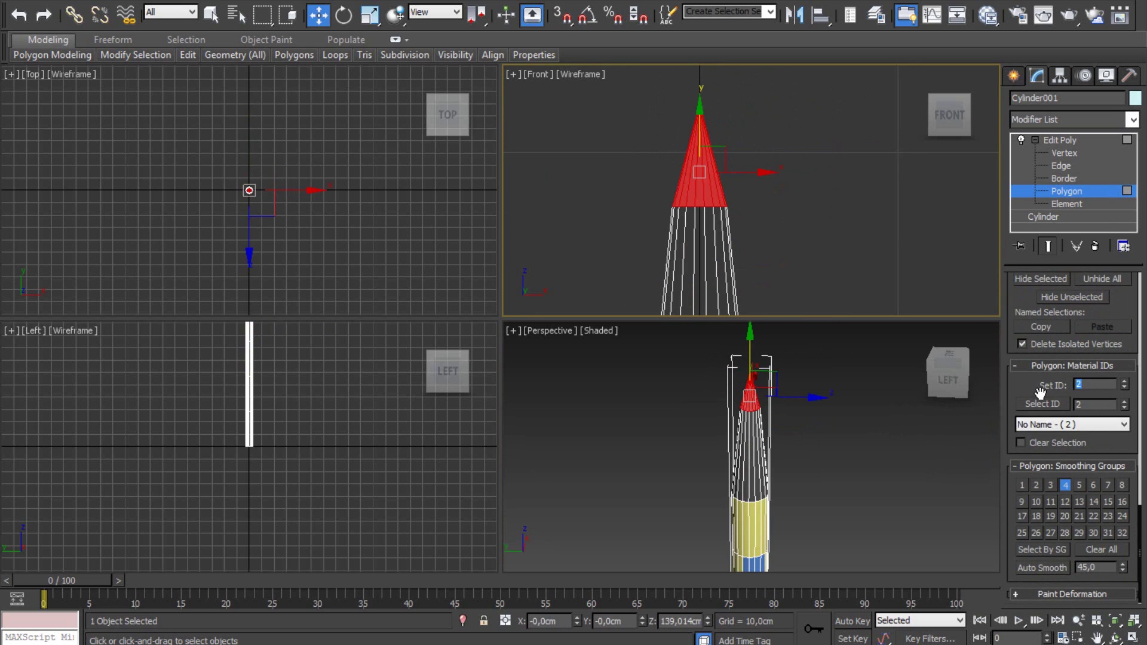
type("4")
key("Return")
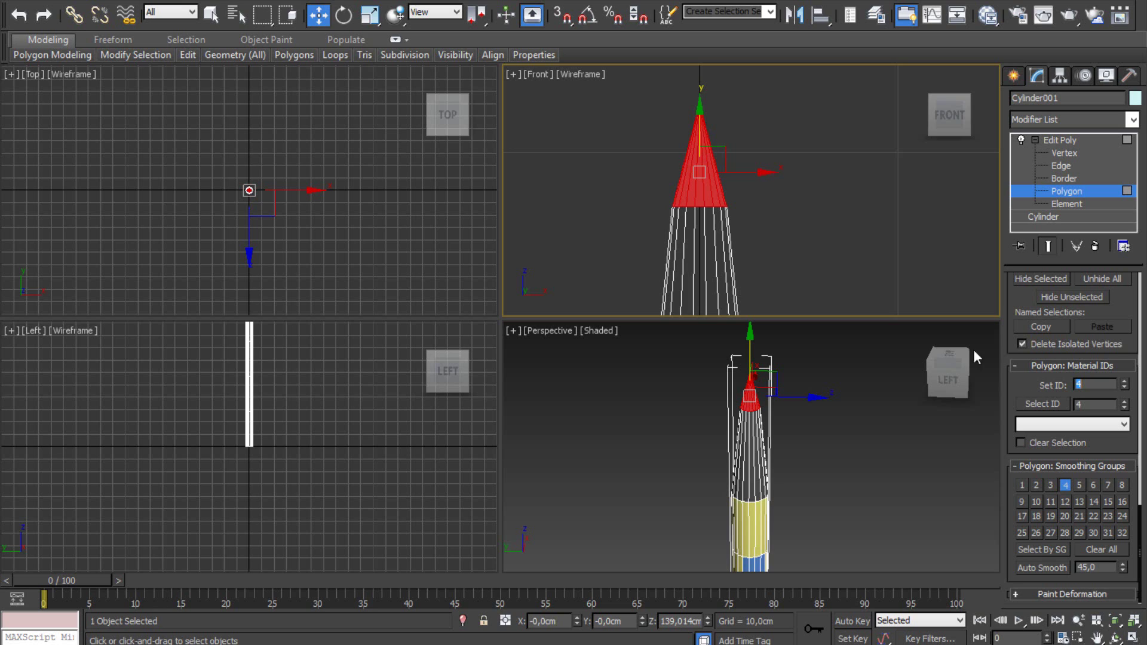
Step: At Vertex level, lower one ring vertex and raise the next to start the zigzag
left_click(1086, 154)
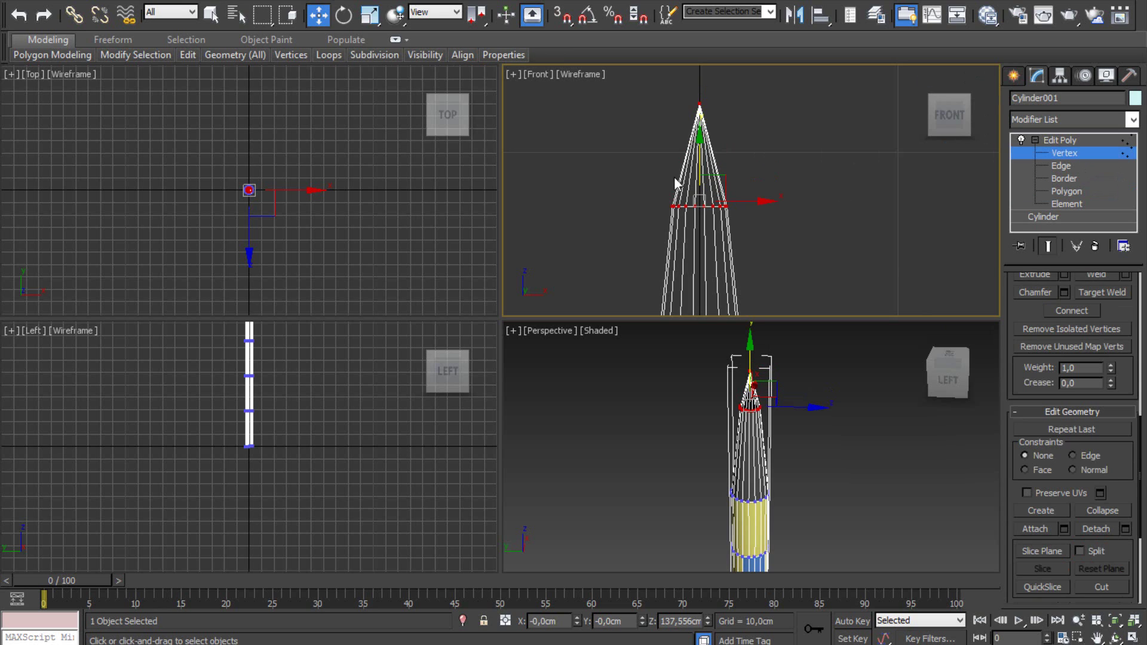
scroll(693, 203, "up", 3)
scroll(706, 219, "up", 3)
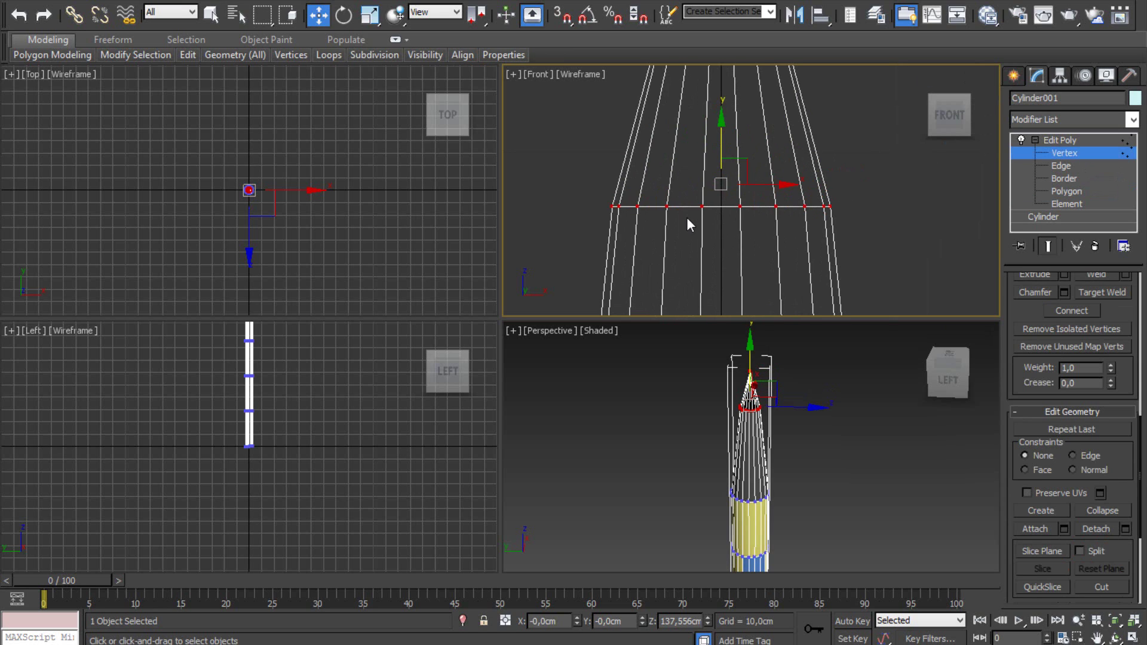
left_click(649, 201)
left_click(619, 206)
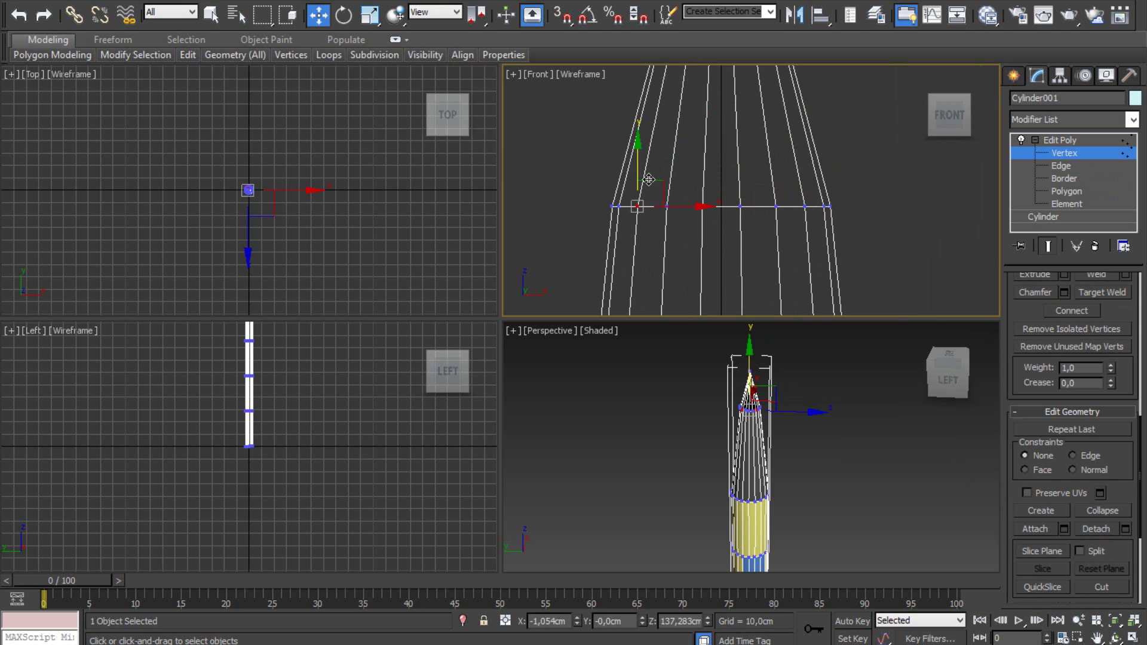
left_click_drag(621, 203, 640, 254)
left_click(702, 206)
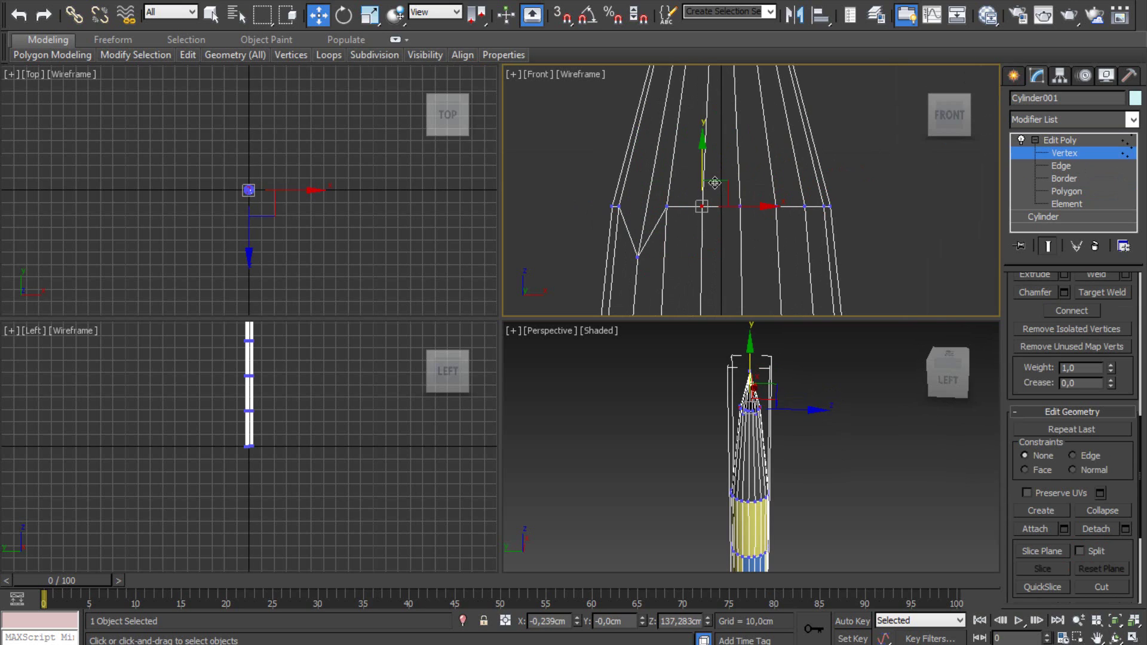
left_click(667, 208)
mouse_move(667, 209)
left_mouse_down()
mouse_move(694, 154)
mouse_move(711, 186)
mouse_move(752, 152)
mouse_move(786, 230)
mouse_move(806, 168)
left_mouse_up()
Step: Adjust the remaining alternate ring vertices to complete the zigzag, then exit Vertex level
left_click(702, 206)
left_click(740, 206)
left_click(776, 206)
left_click(805, 206)
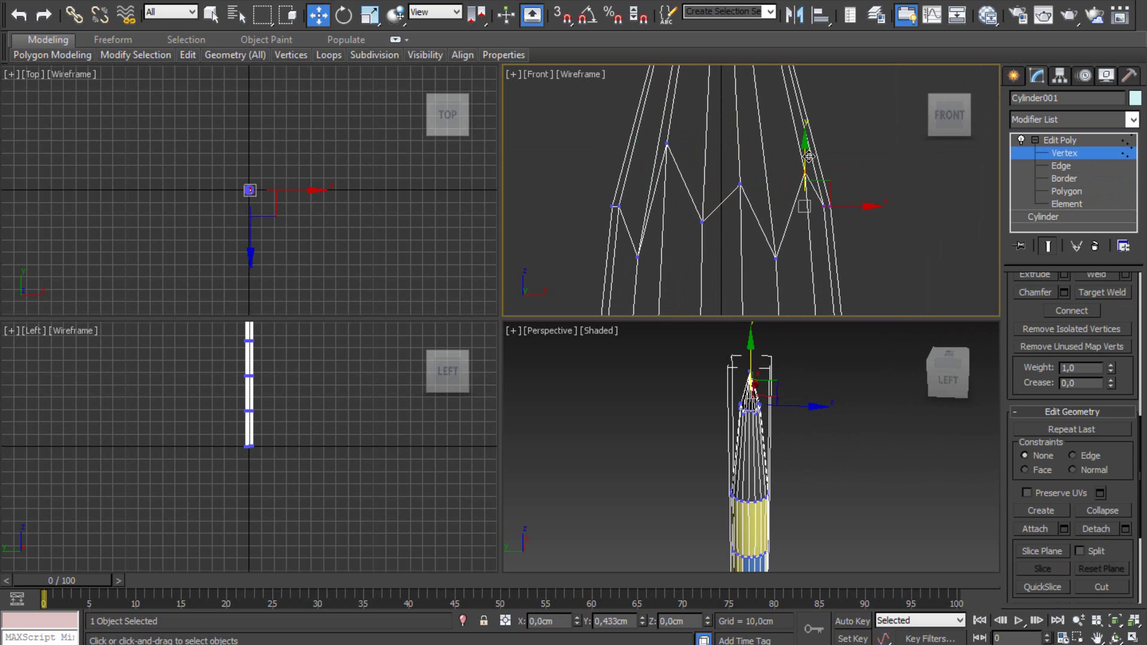
left_click(1076, 155)
middle_click_drag(824, 407, 814, 417)
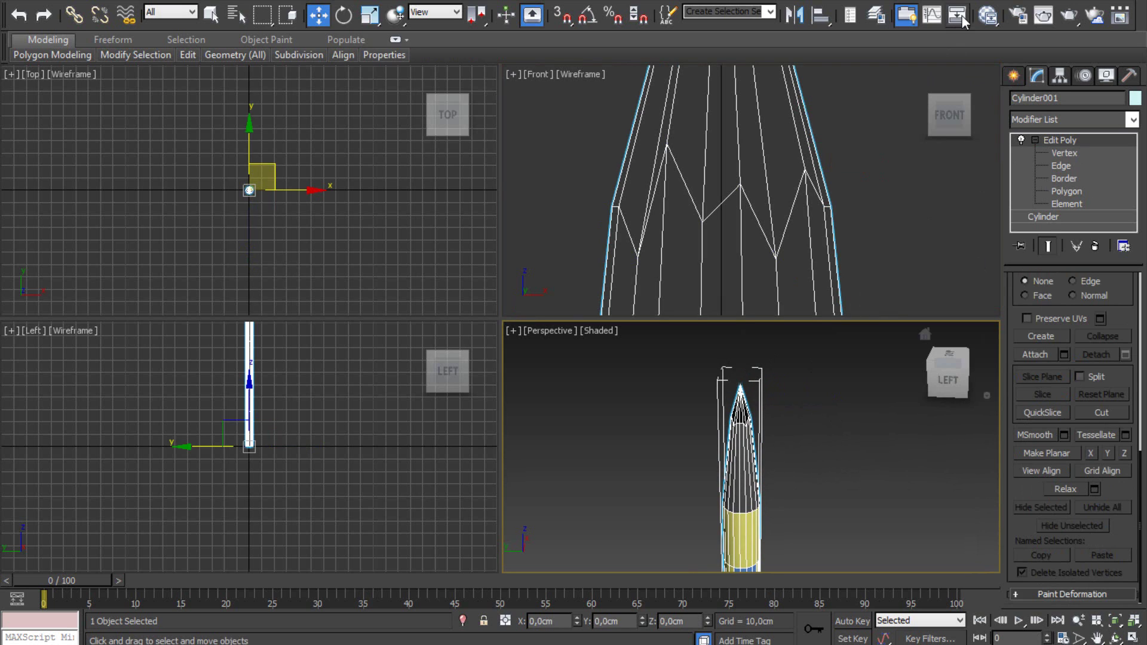
Step: In the Slate Material Editor, wire a new Standard Material #39 into Multi/Sub-Object slot 4
left_click(988, 16)
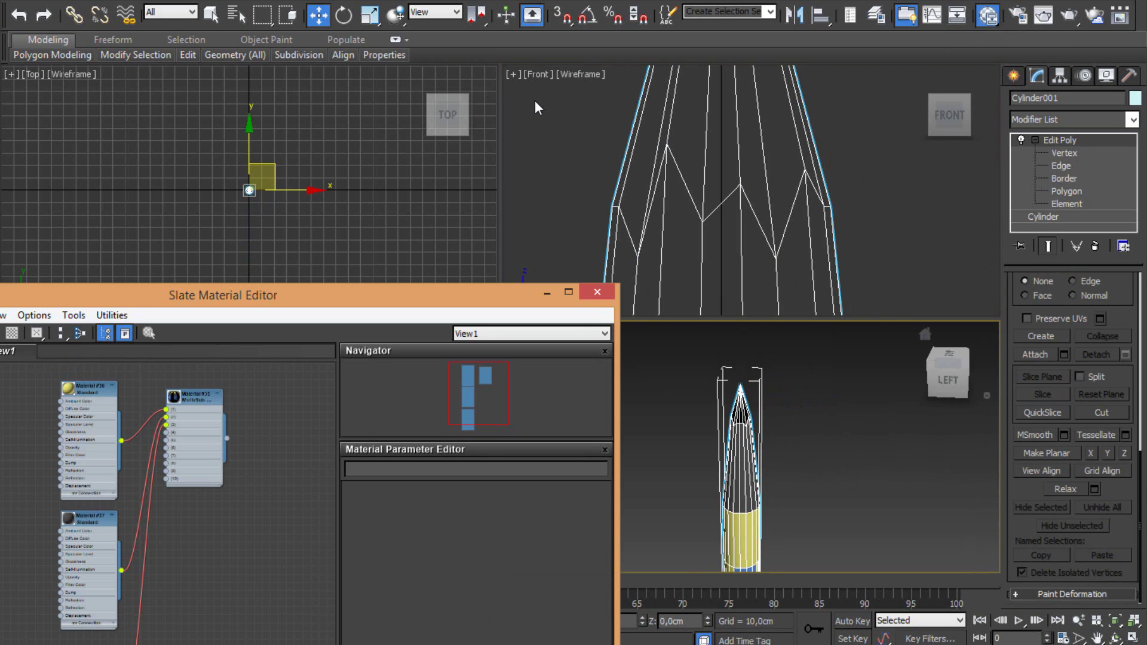
left_click_drag(247, 295, 464, 138)
scroll(367, 295, "up", 1)
scroll(367, 295, "up", 2)
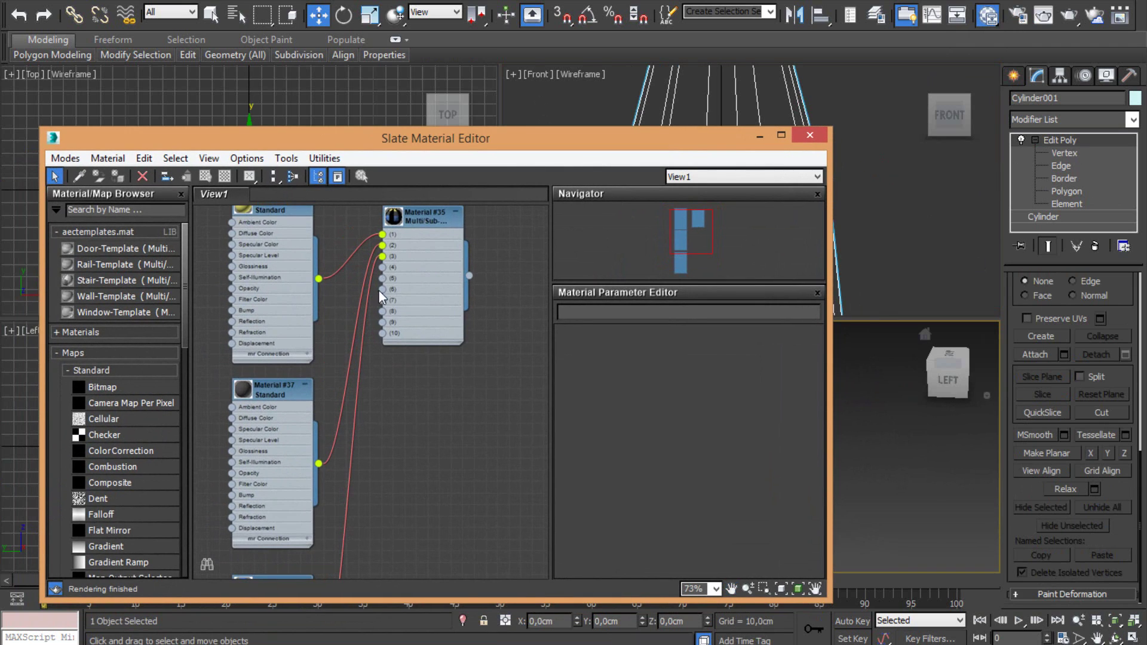
left_click_drag(382, 268, 399, 481)
mouse_move(446, 509)
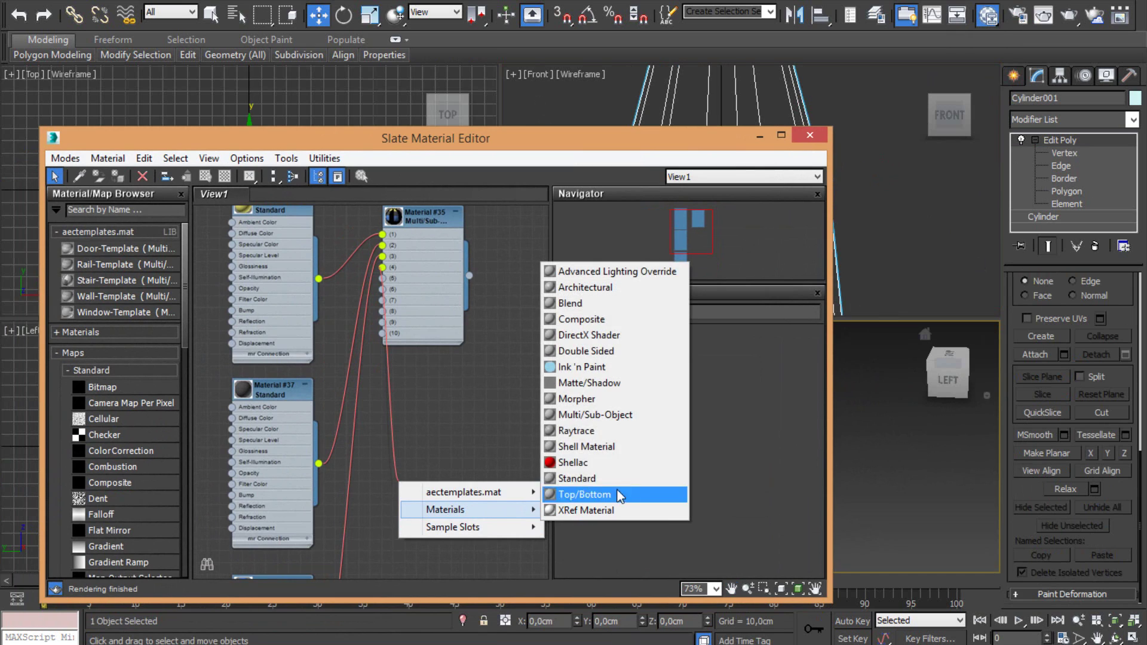
left_click(598, 478)
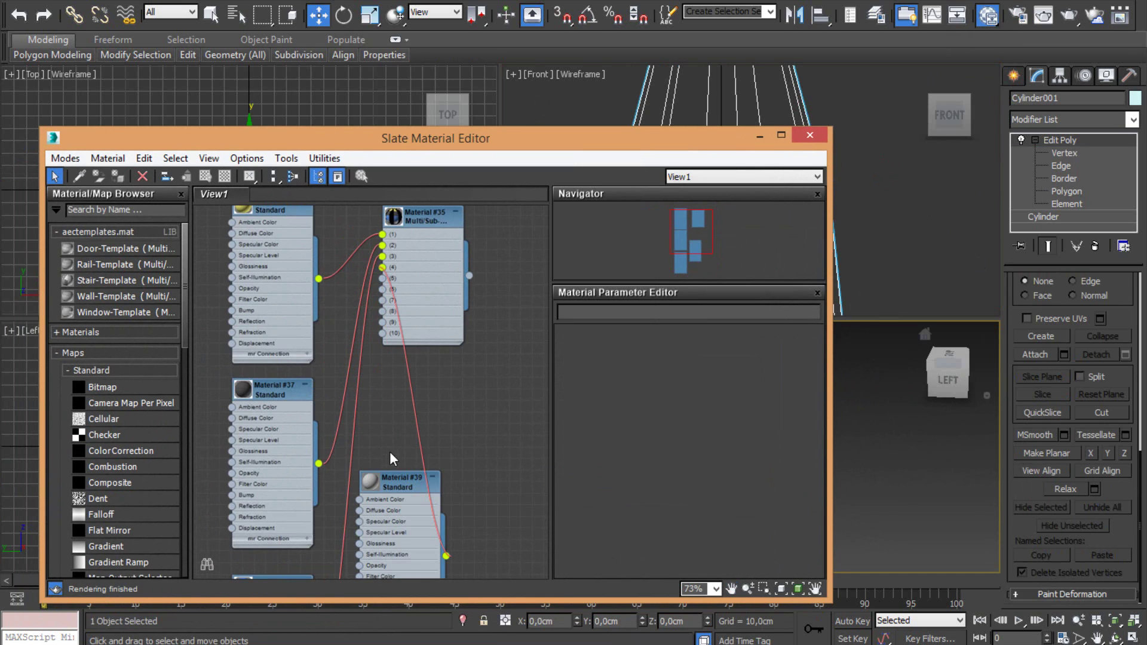
left_click_drag(398, 479, 399, 422)
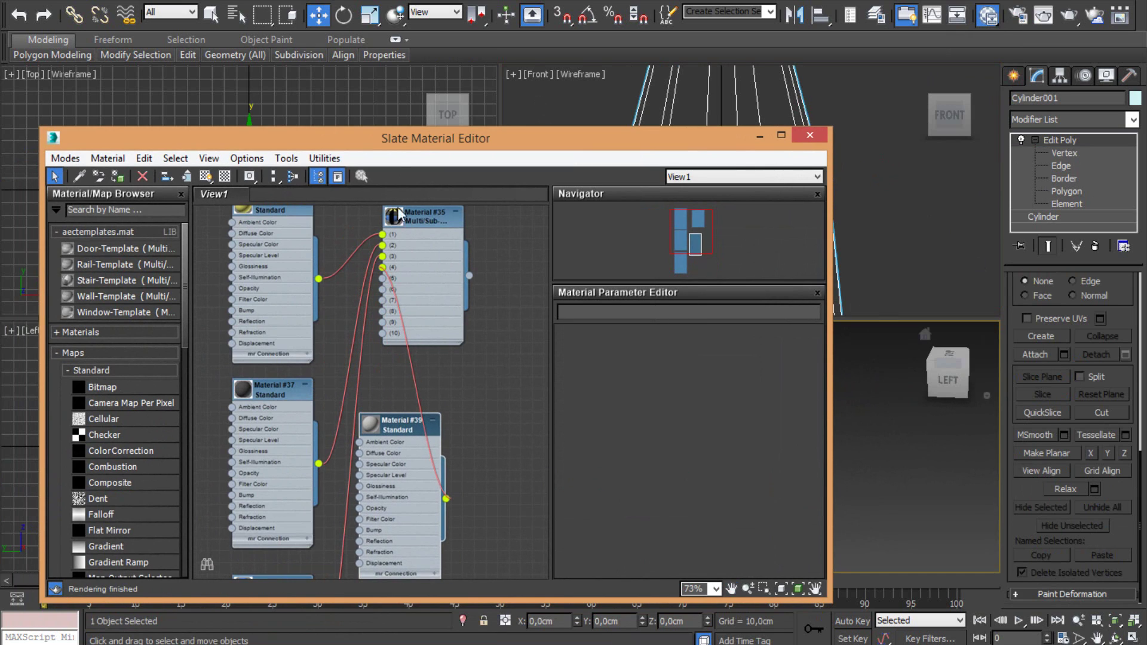
left_click_drag(398, 142, 417, 66)
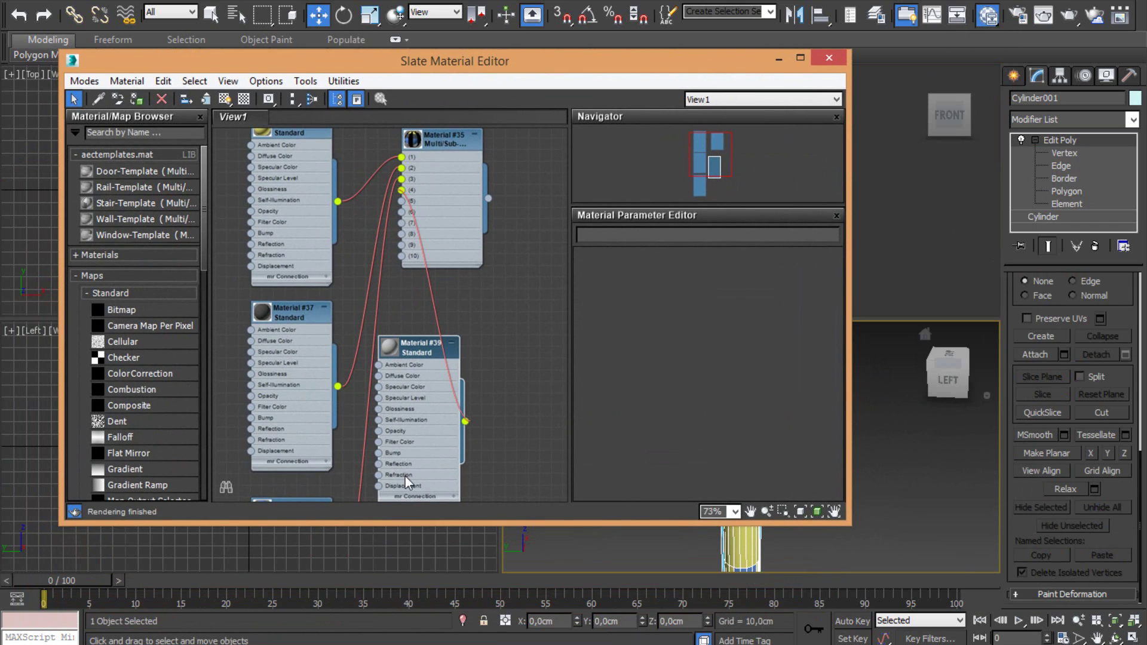
Step: Give Material #39 a near-black diffuse colour (RGB 20,20,20) for the graphite
double_click(408, 342)
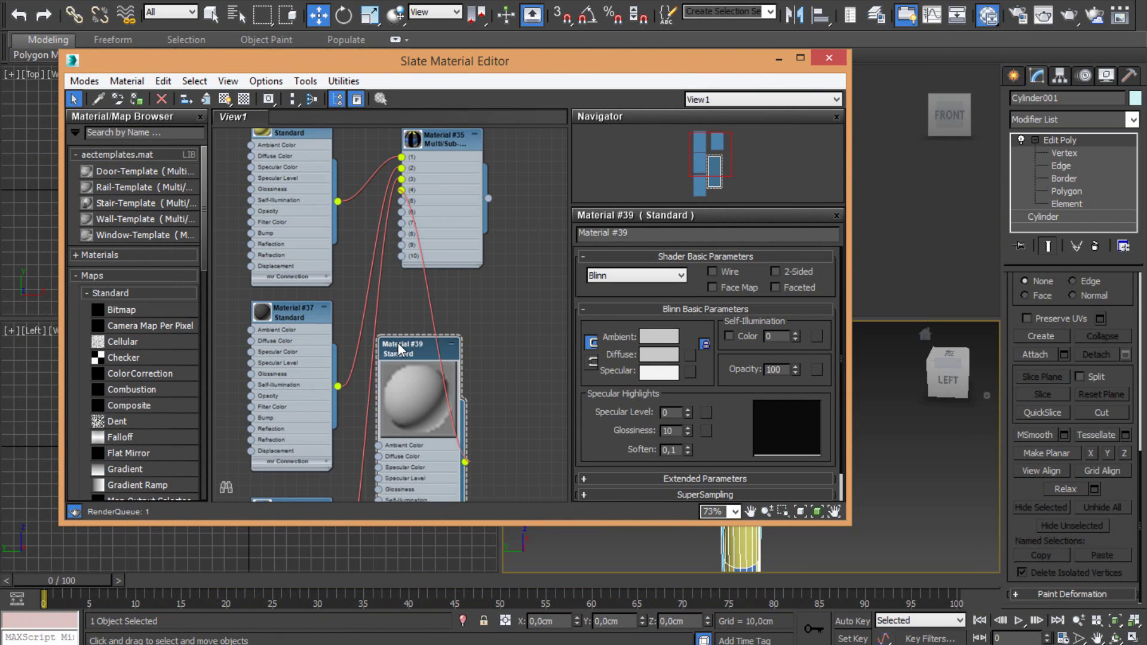
left_click(658, 354)
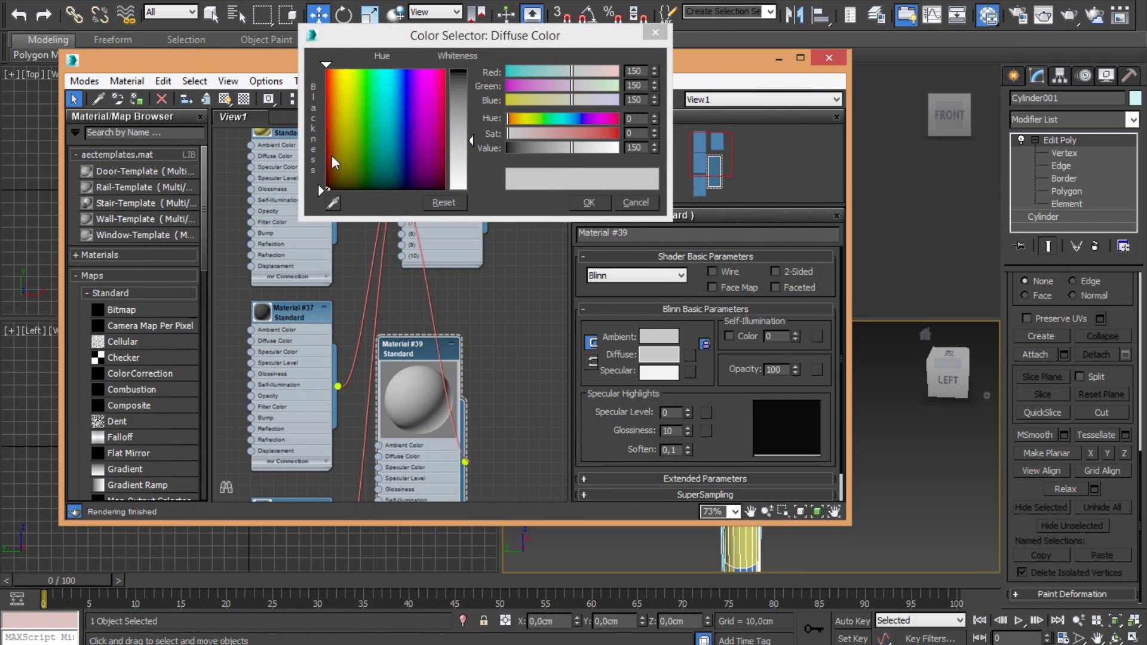
left_click_drag(458, 141, 459, 75)
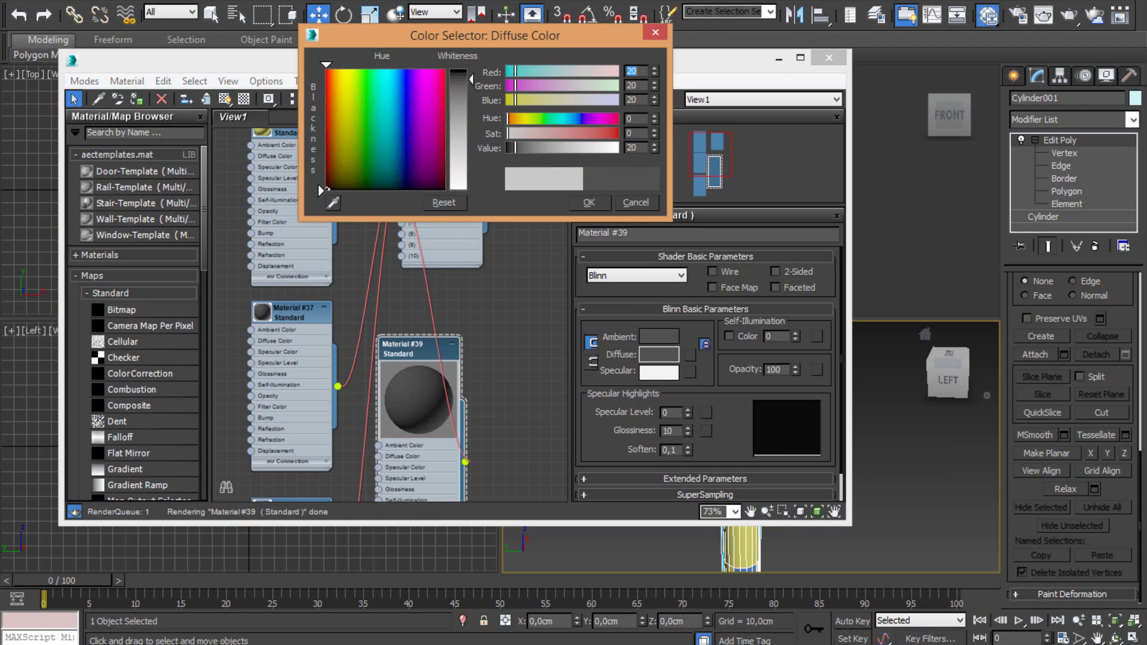
left_click(589, 201)
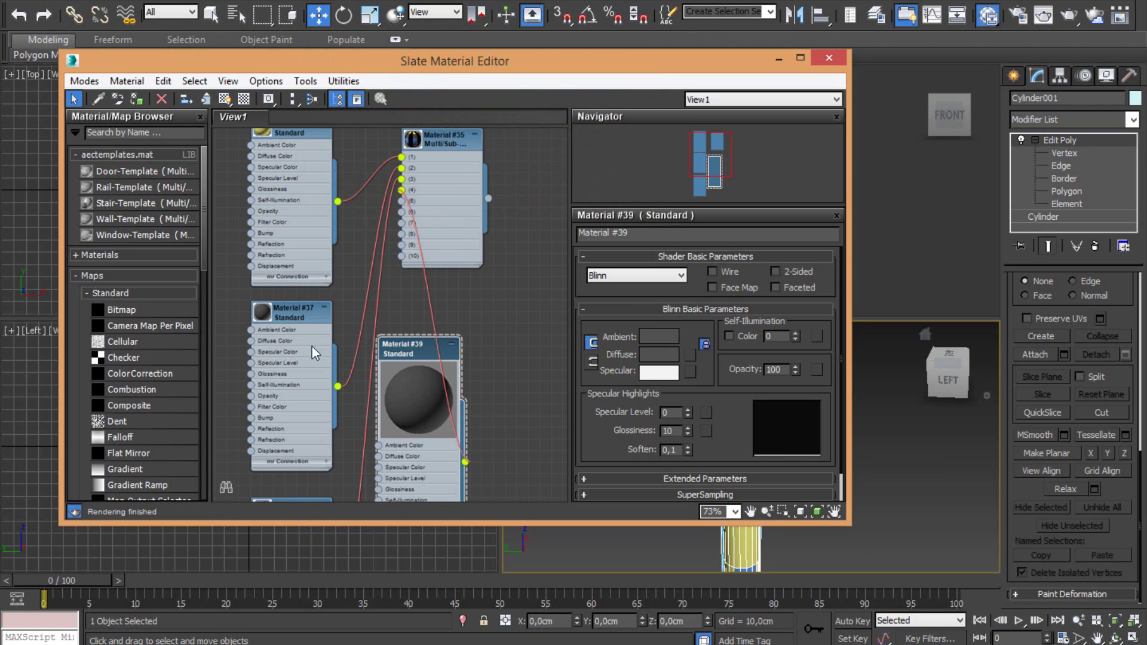
Step: Set Material #37's diffuse colour to light wood brown, RGB 151,109,89
scroll(451, 303, "up", 1)
middle_click_drag(452, 302, 294, 310)
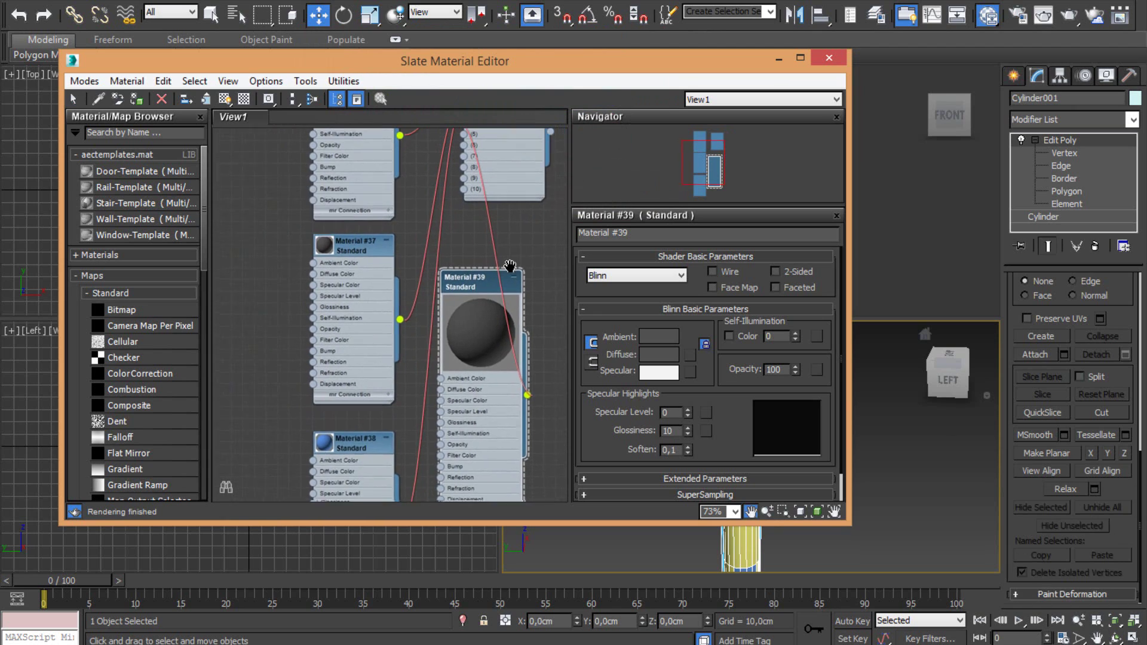
left_click(330, 286)
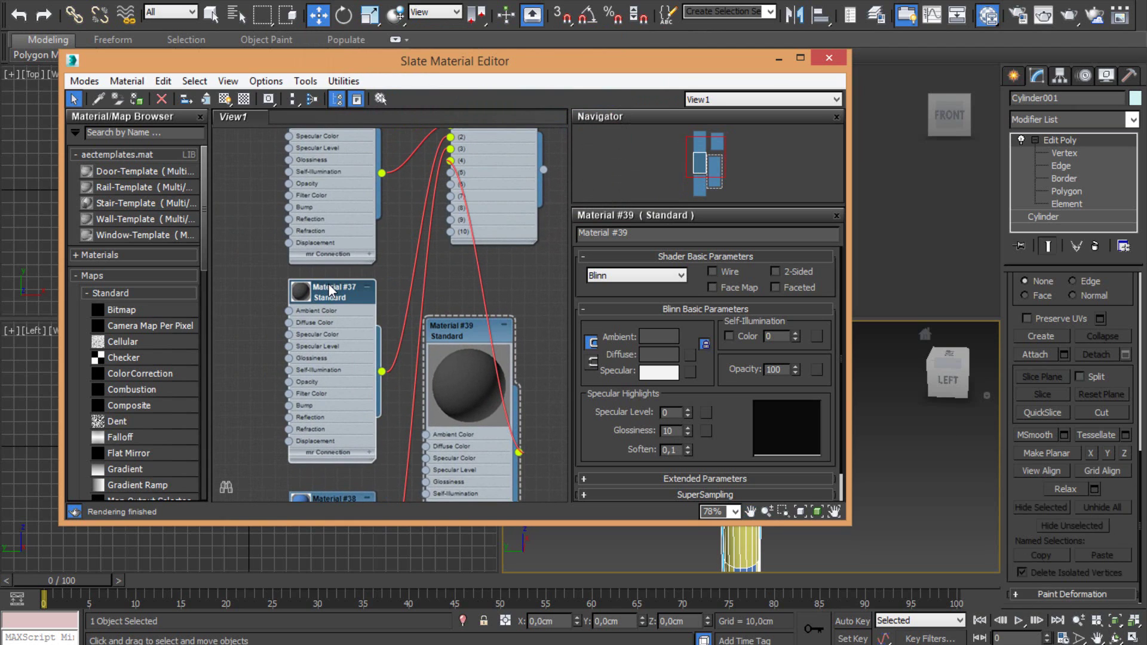
left_click(328, 284)
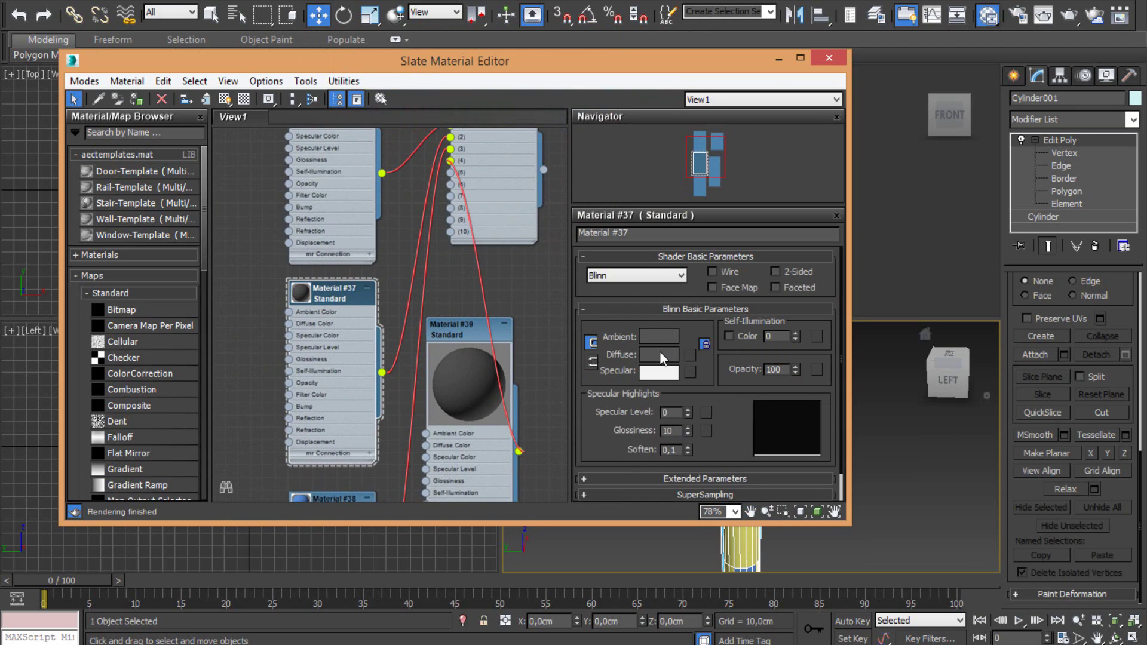
left_click(660, 354)
left_click_drag(318, 184, 318, 99)
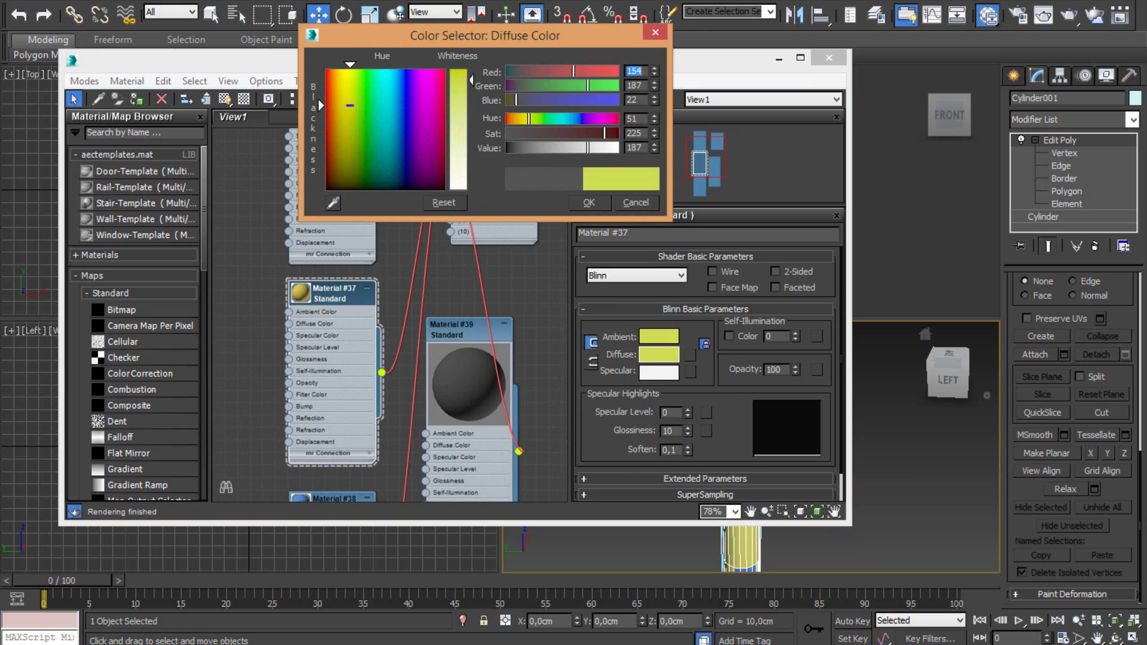
left_click(351, 84)
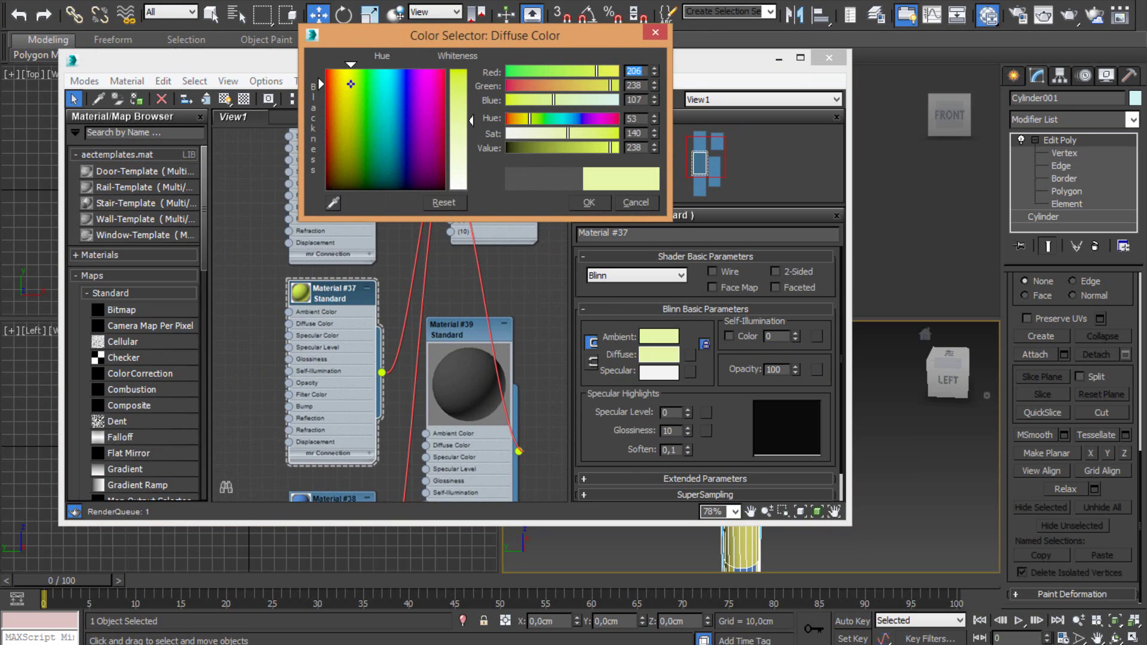
left_click_drag(458, 80, 458, 130)
left_click(318, 139)
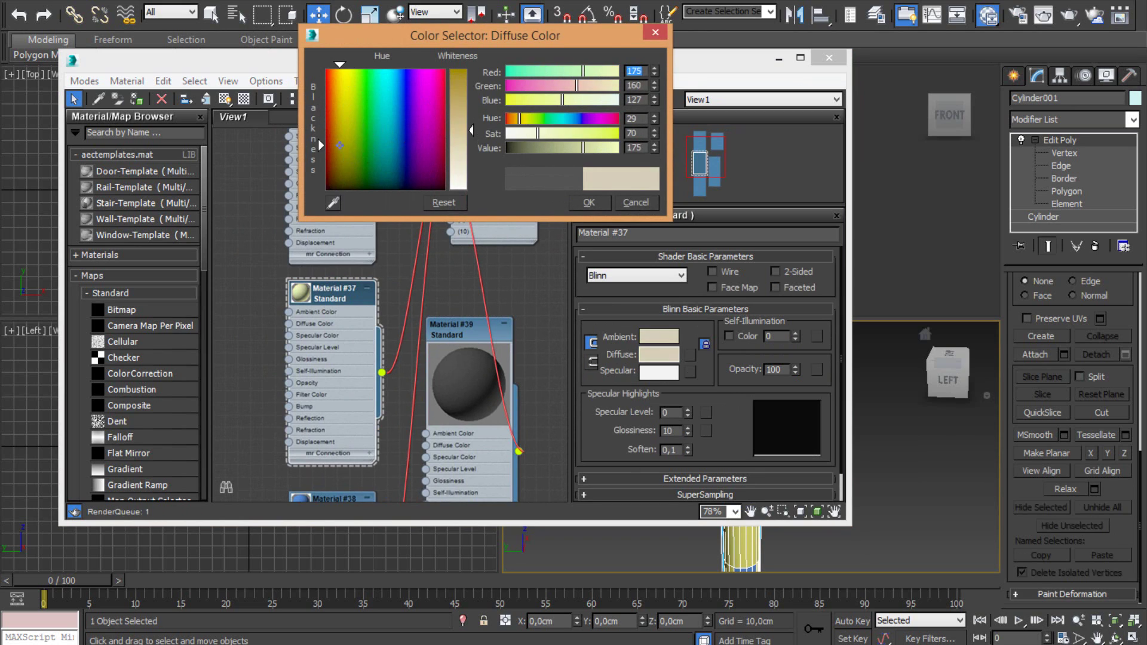
left_click_drag(326, 140, 332, 146)
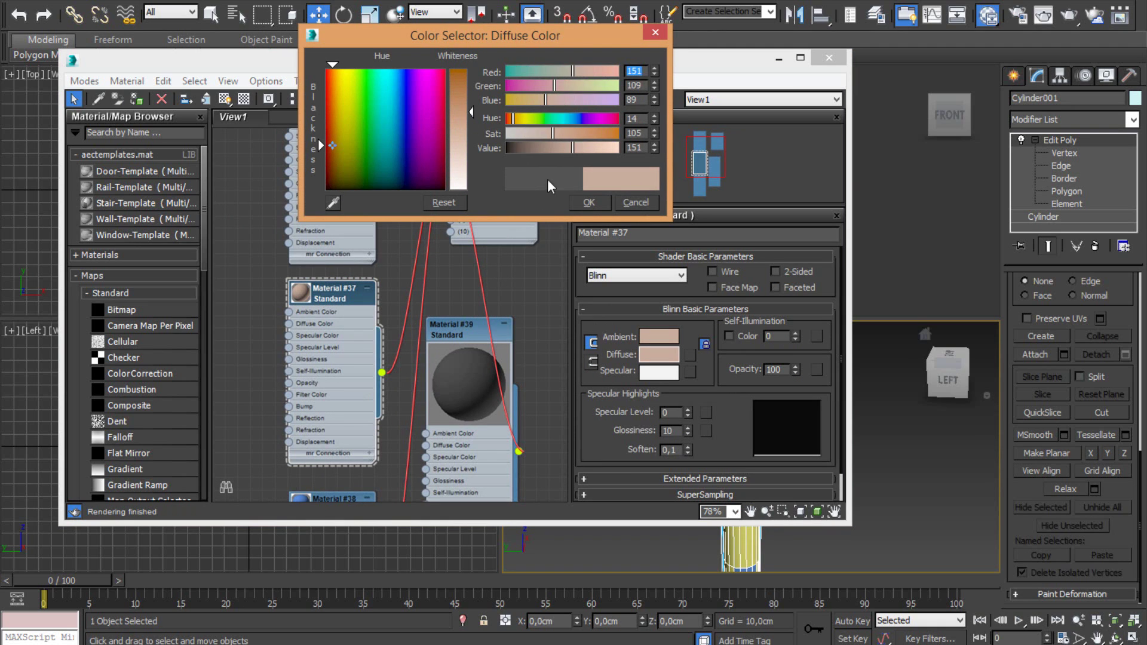
left_click(589, 203)
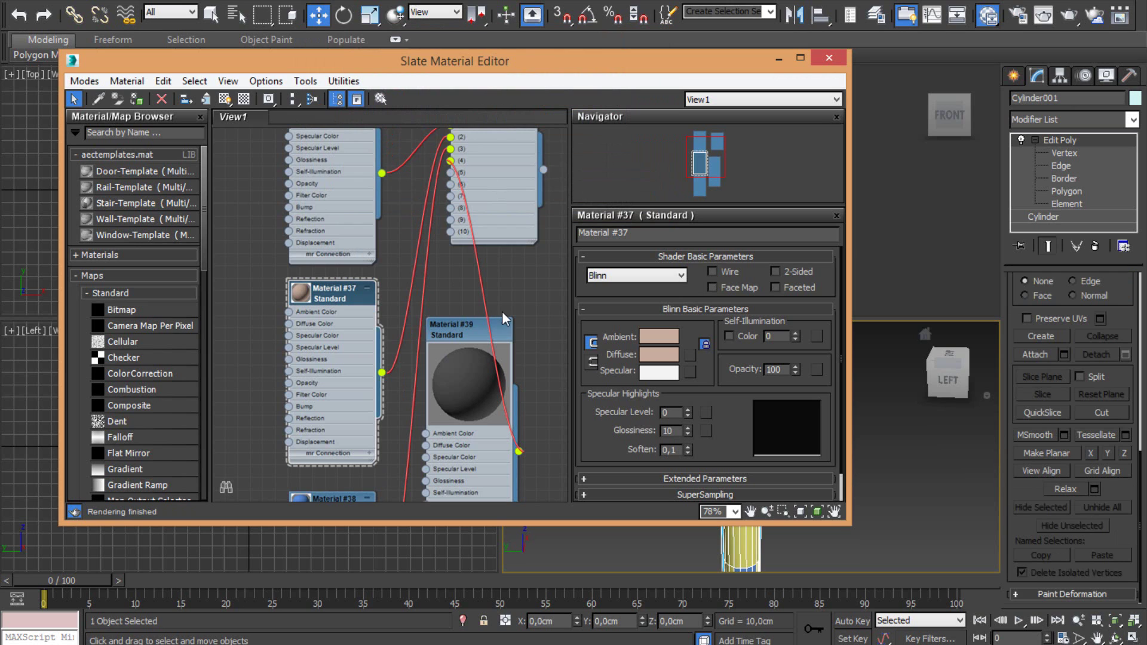
middle_click_drag(502, 311, 490, 308)
Step: Move the Slate editor aside, deselect the pencil, and frame it in a maximized Perspective view
left_click_drag(669, 61, 333, 230)
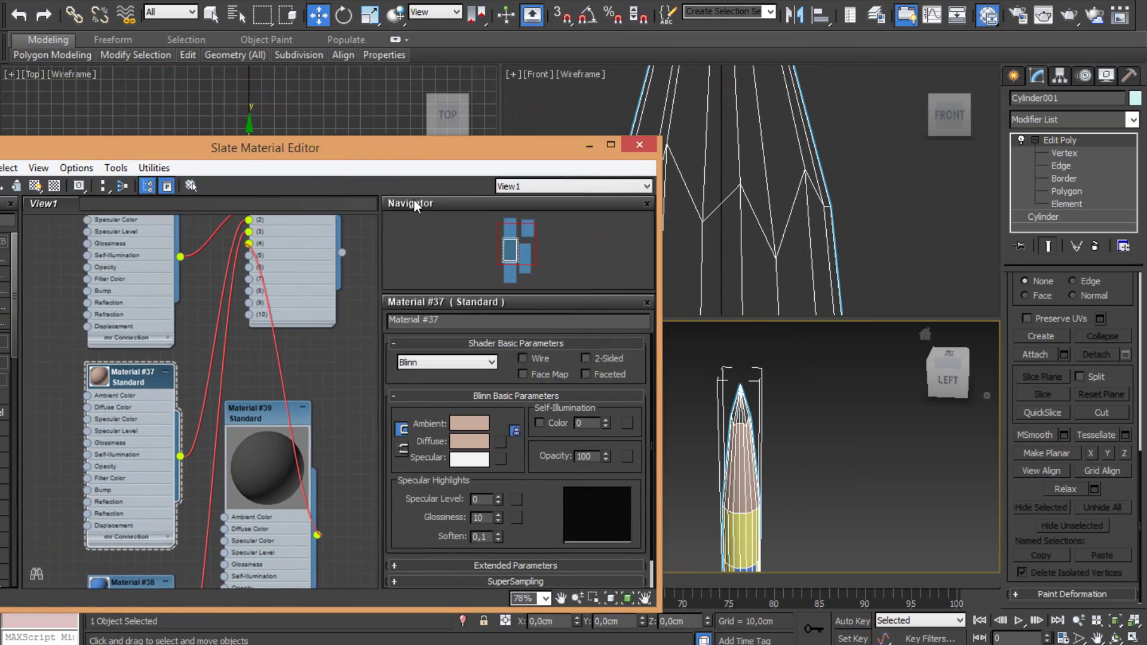
left_click(835, 406)
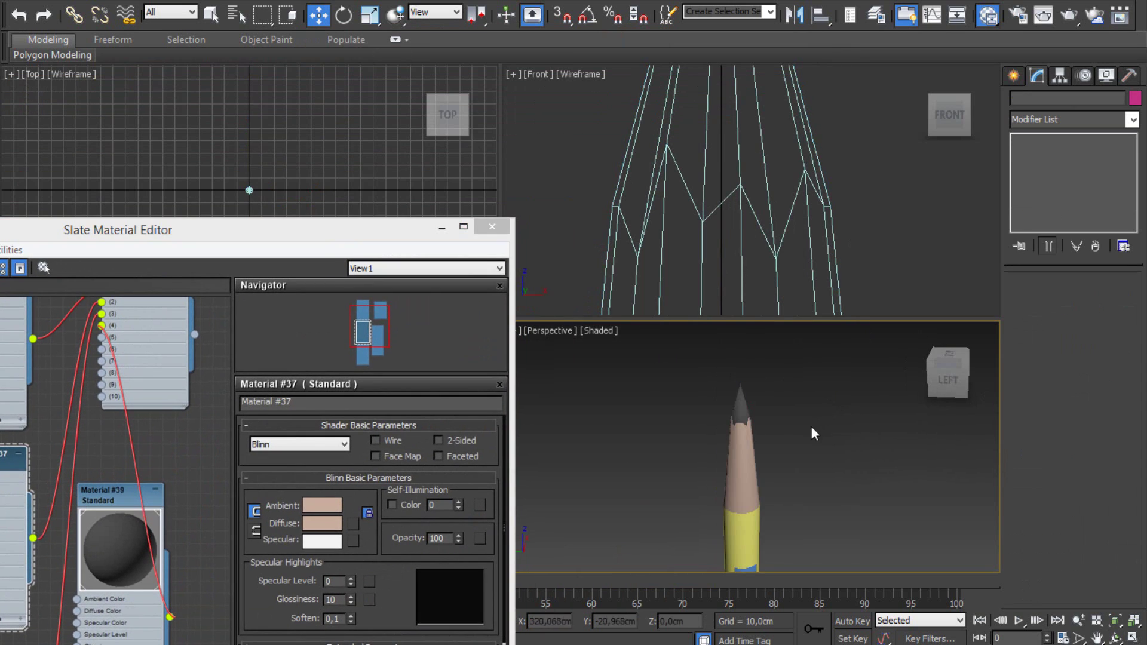
mouse_move(791, 464)
middle_mouse_down("alt")
mouse_move(811, 544)
mouse_move(822, 512)
middle_mouse_up("alt")
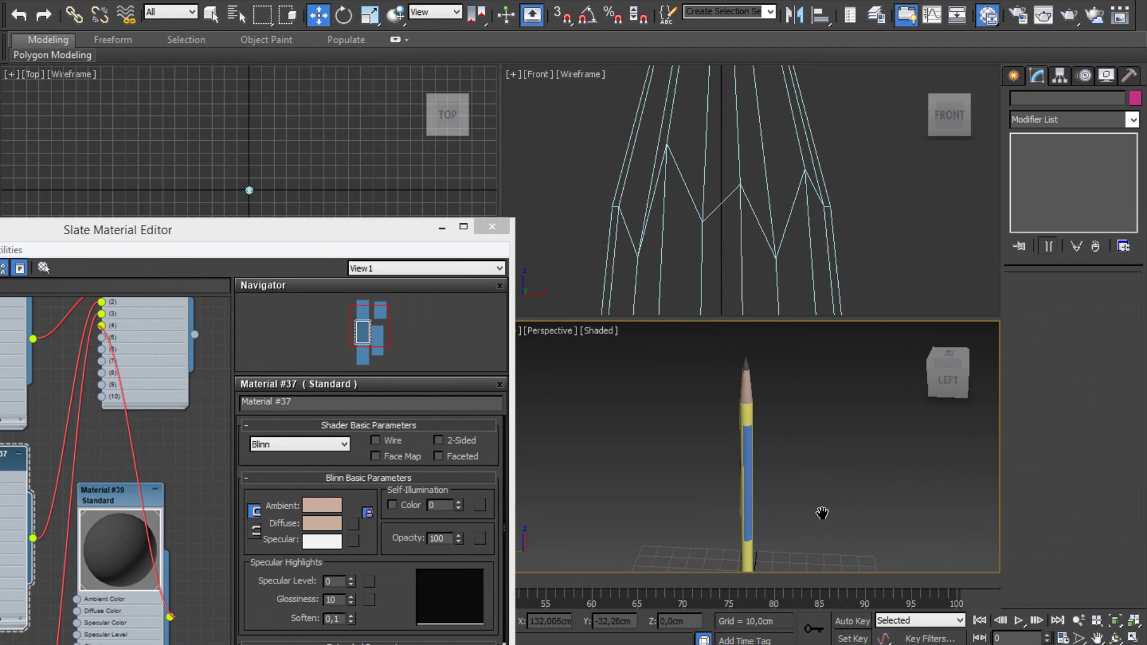
left_click(1127, 637)
left_click_drag(392, 234, 301, 304)
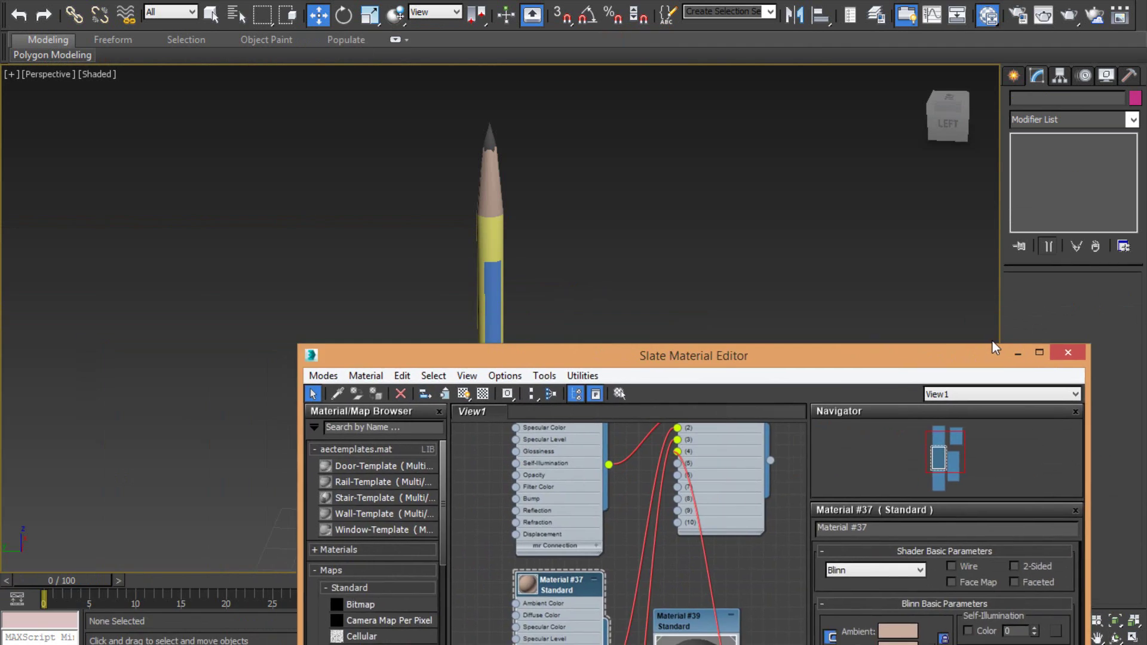
mouse_move(528, 348)
middle_mouse_down()
mouse_move(572, 325)
mouse_move(584, 287)
mouse_move(622, 289)
middle_mouse_up()
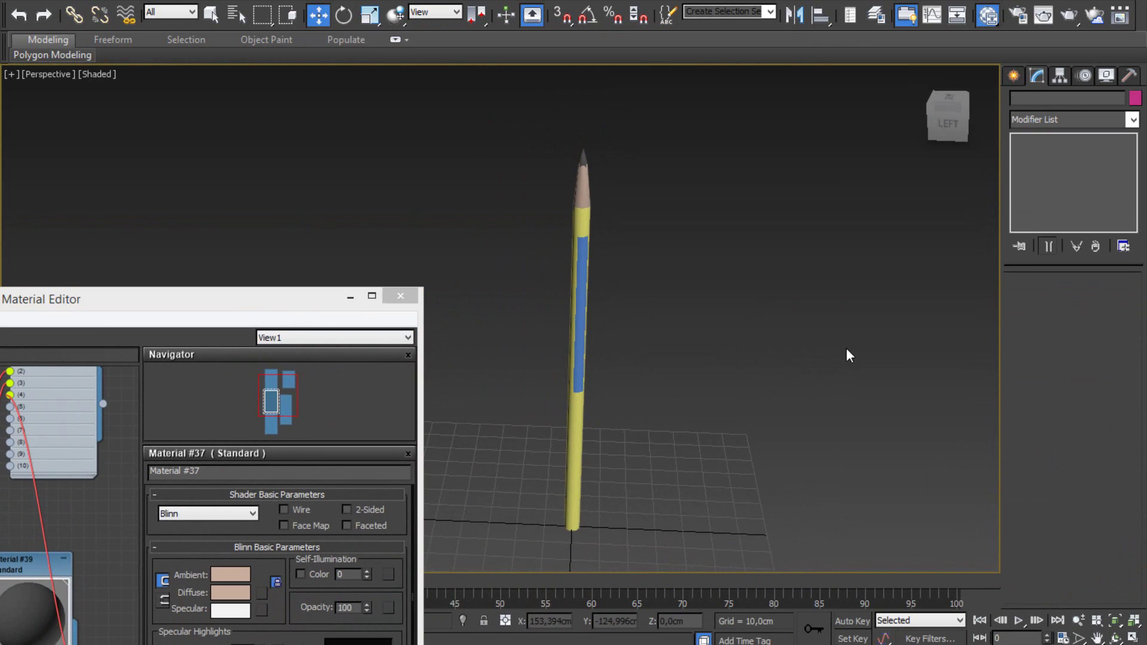
middle_click_drag(846, 349, 755, 335, "alt")
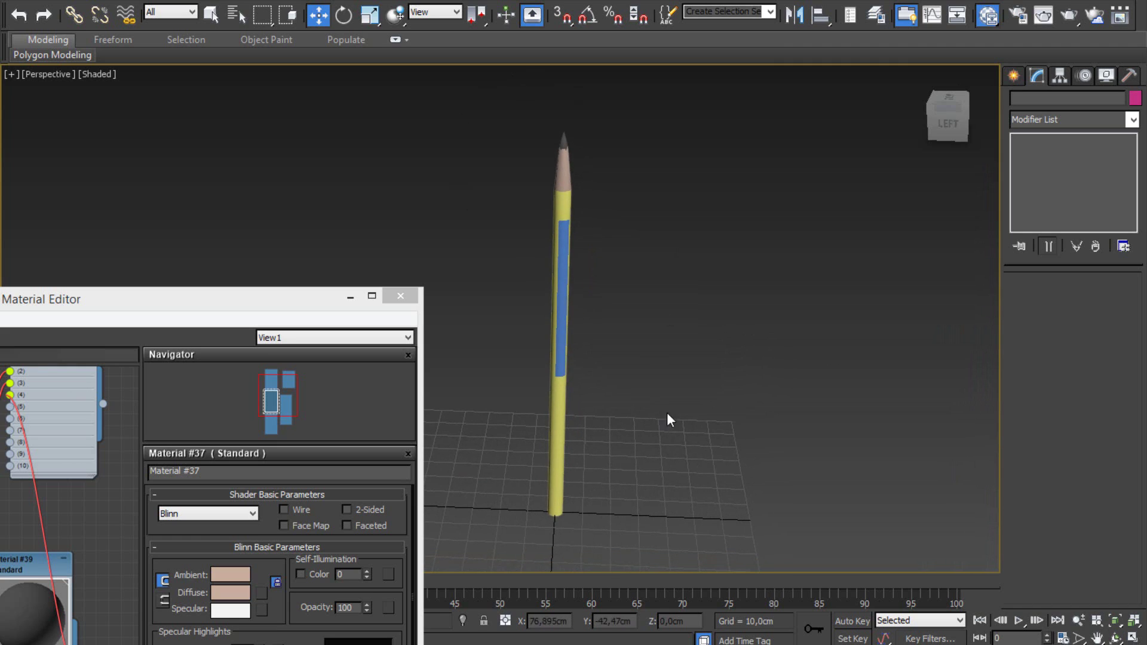
middle_click_drag(668, 417, 712, 412)
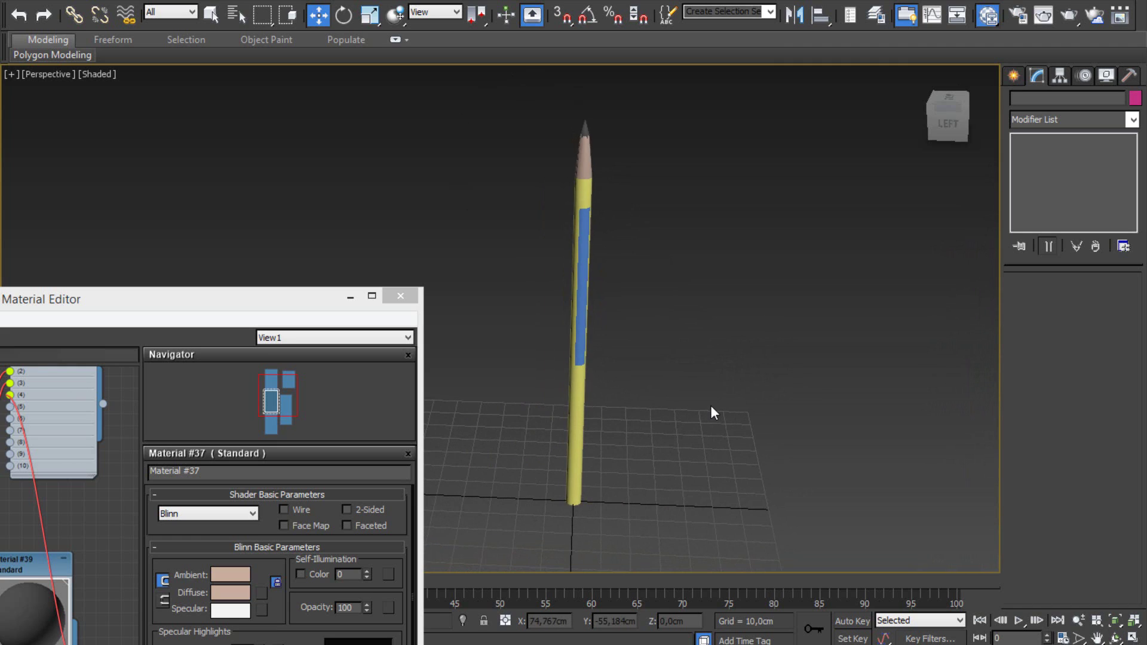